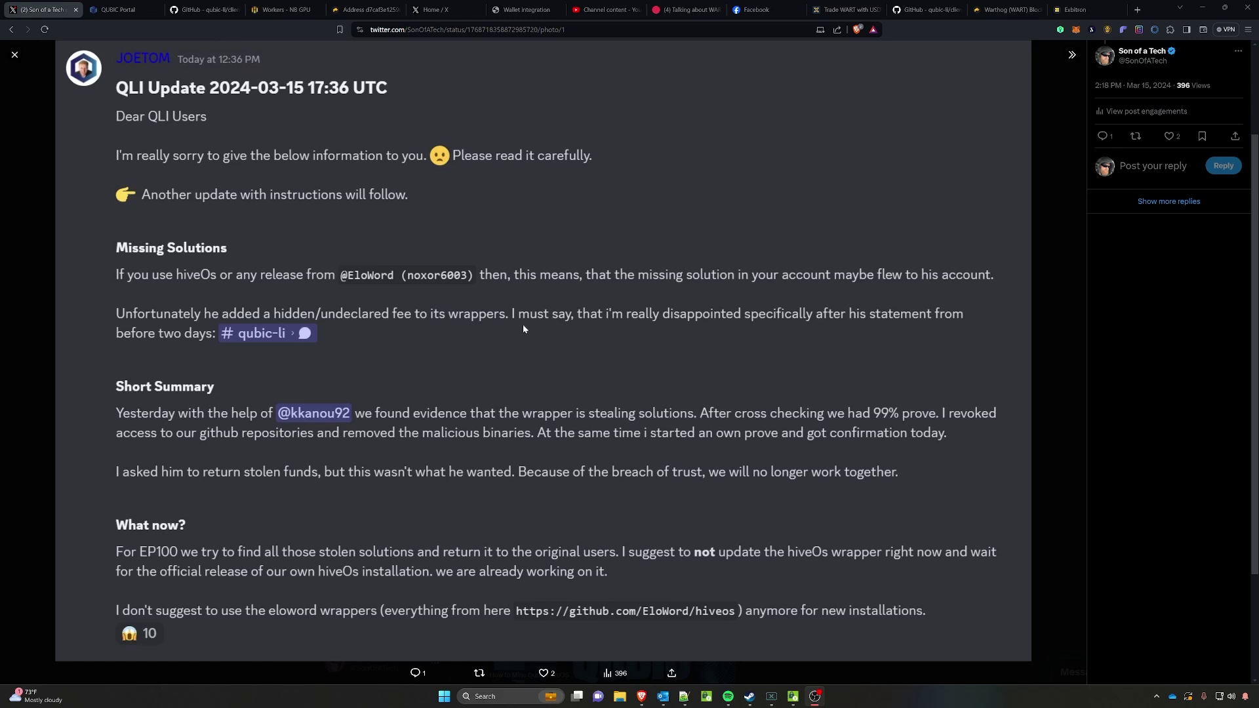
- Switch from the X post to the QUBIC Portal browser tab
click(113, 12)
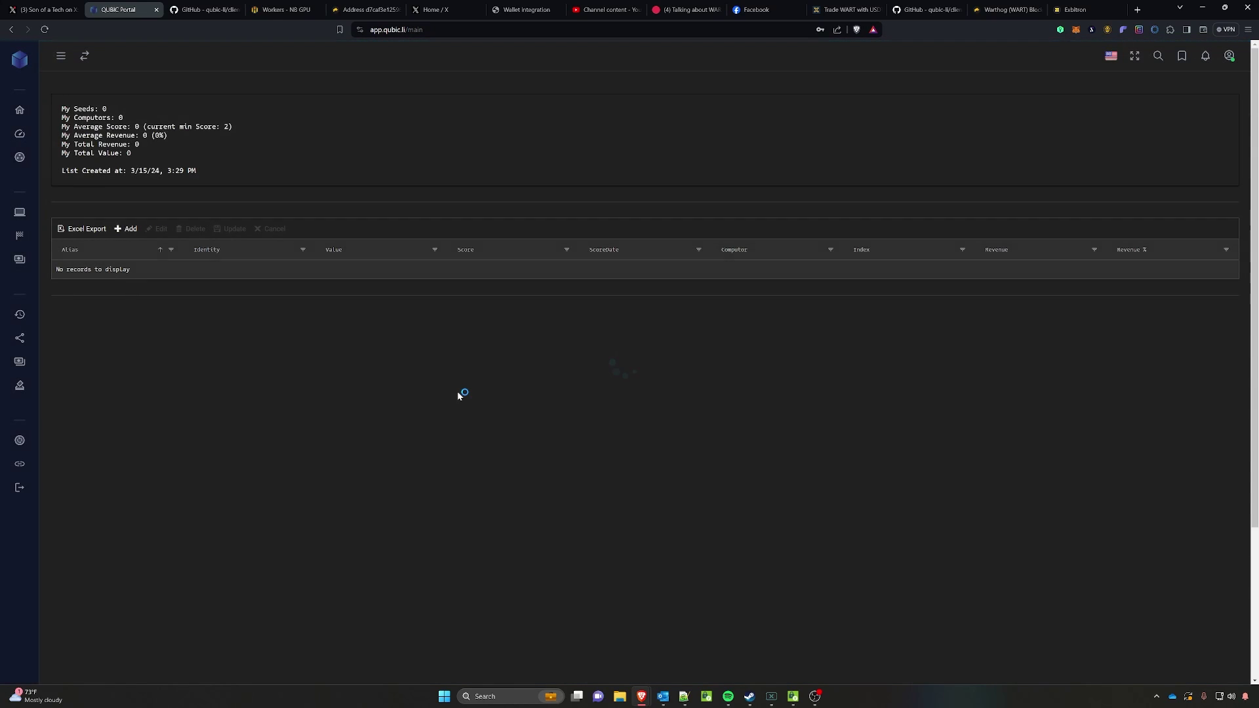
- Open the Pool Mining page and look through its contents
click(35, 159)
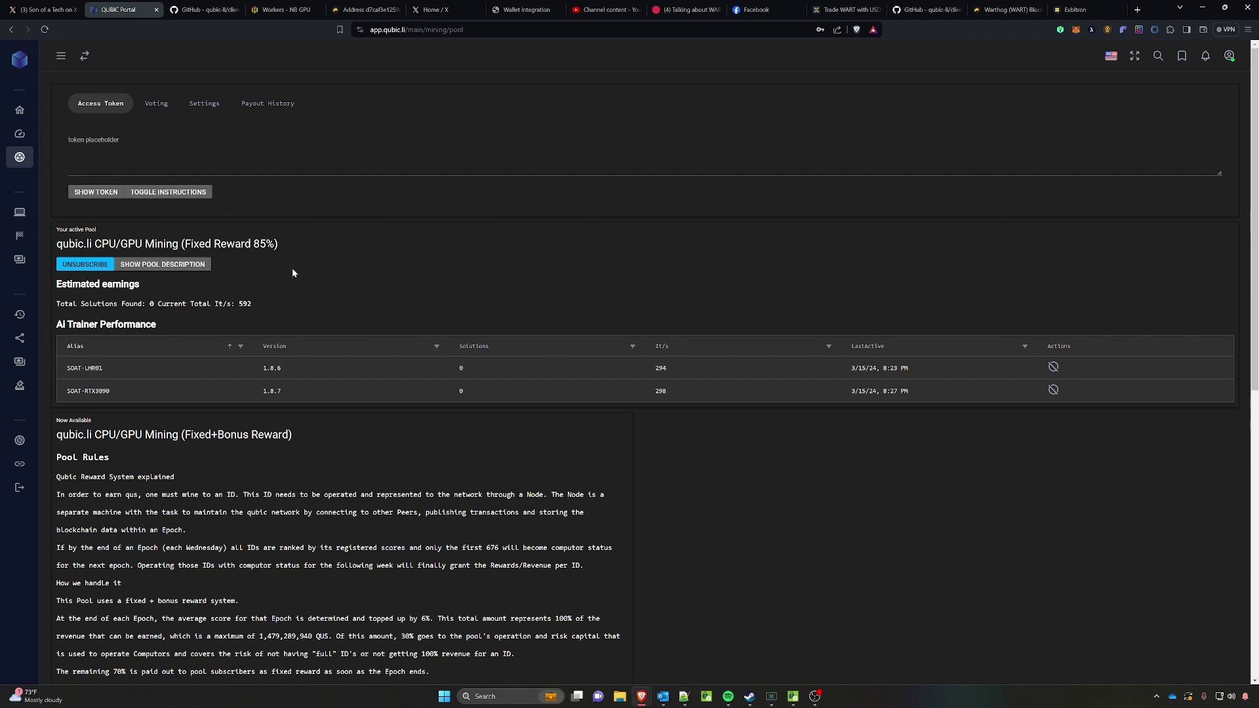
scroll(152, 339, down, 2)
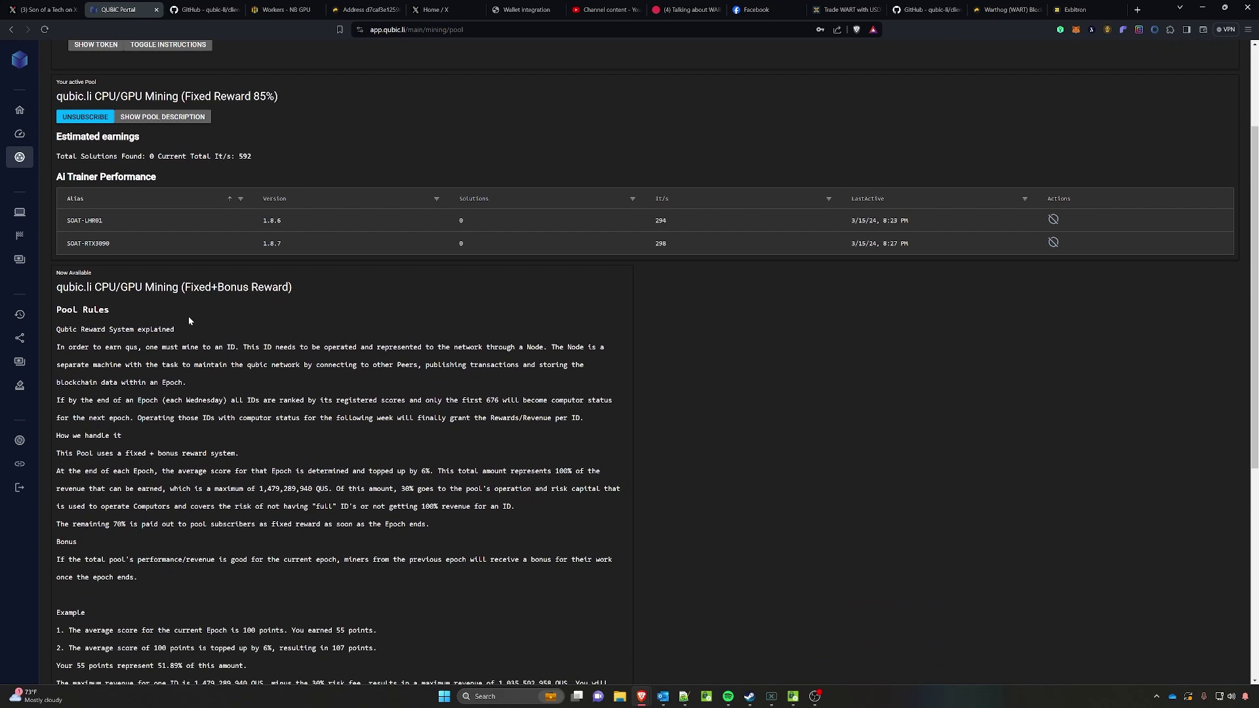
scroll(188, 320, up, 2)
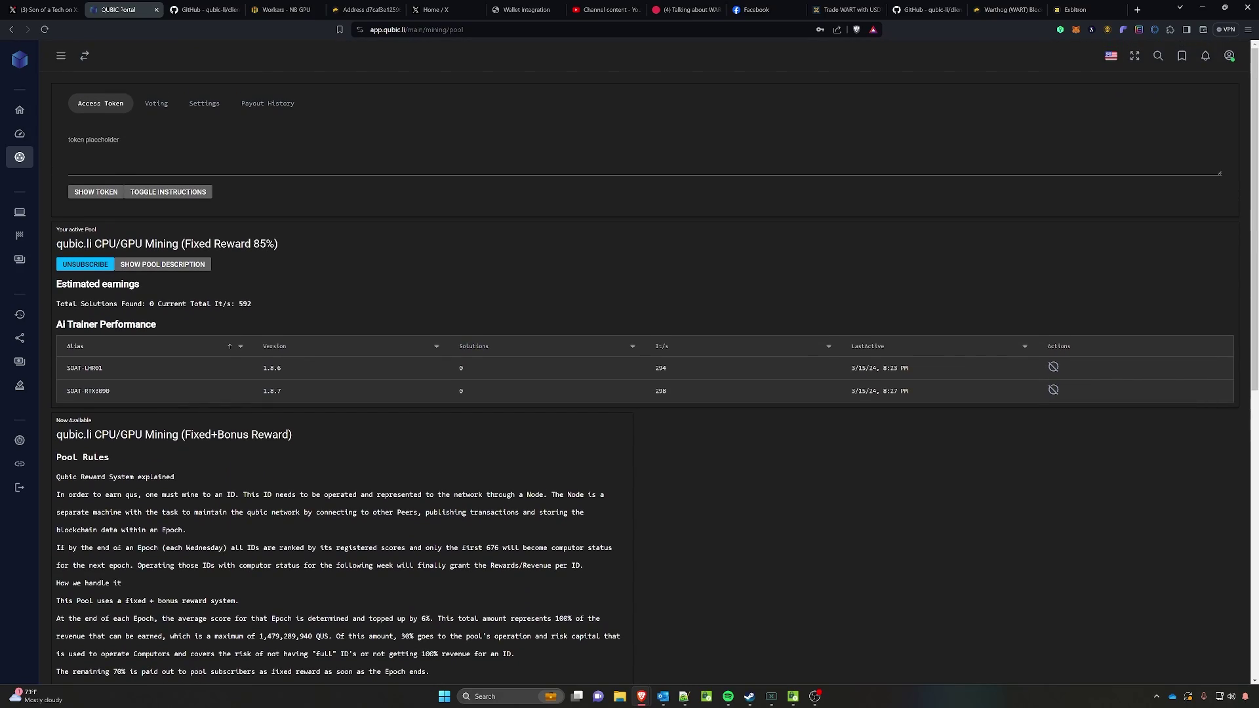
scroll(198, 292, down, 8)
scroll(198, 292, up, 4)
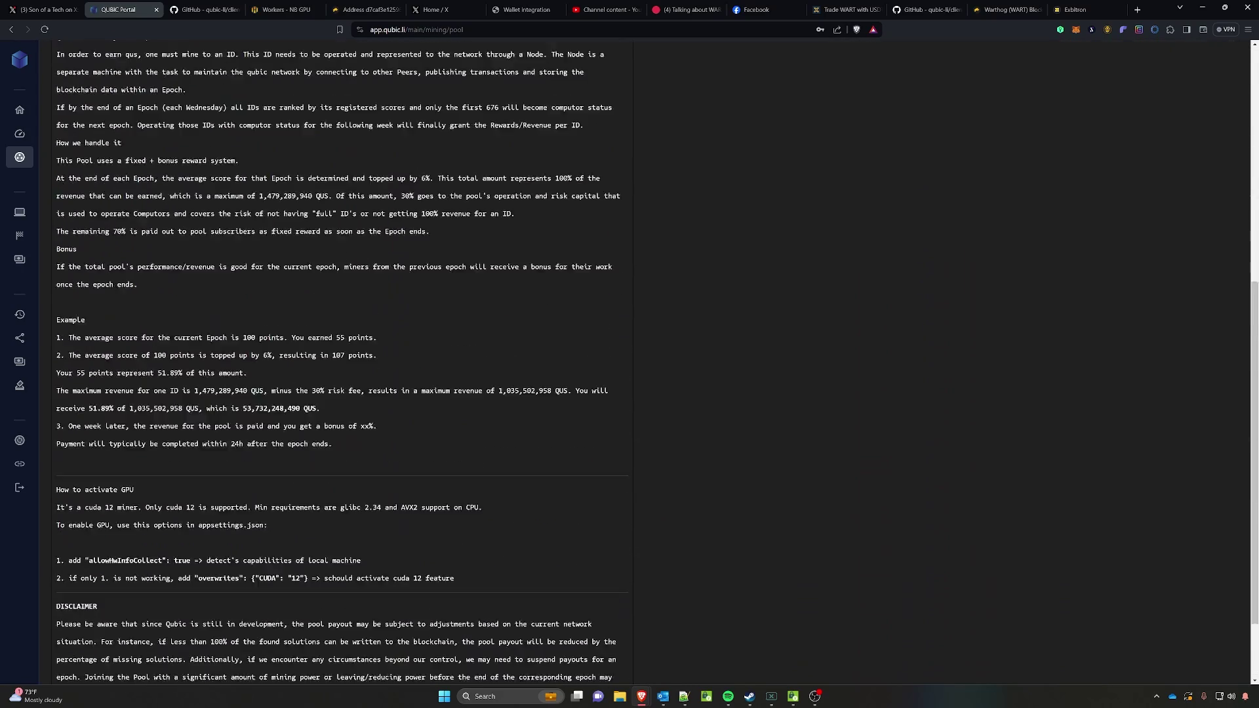
scroll(630, 363, up, 2)
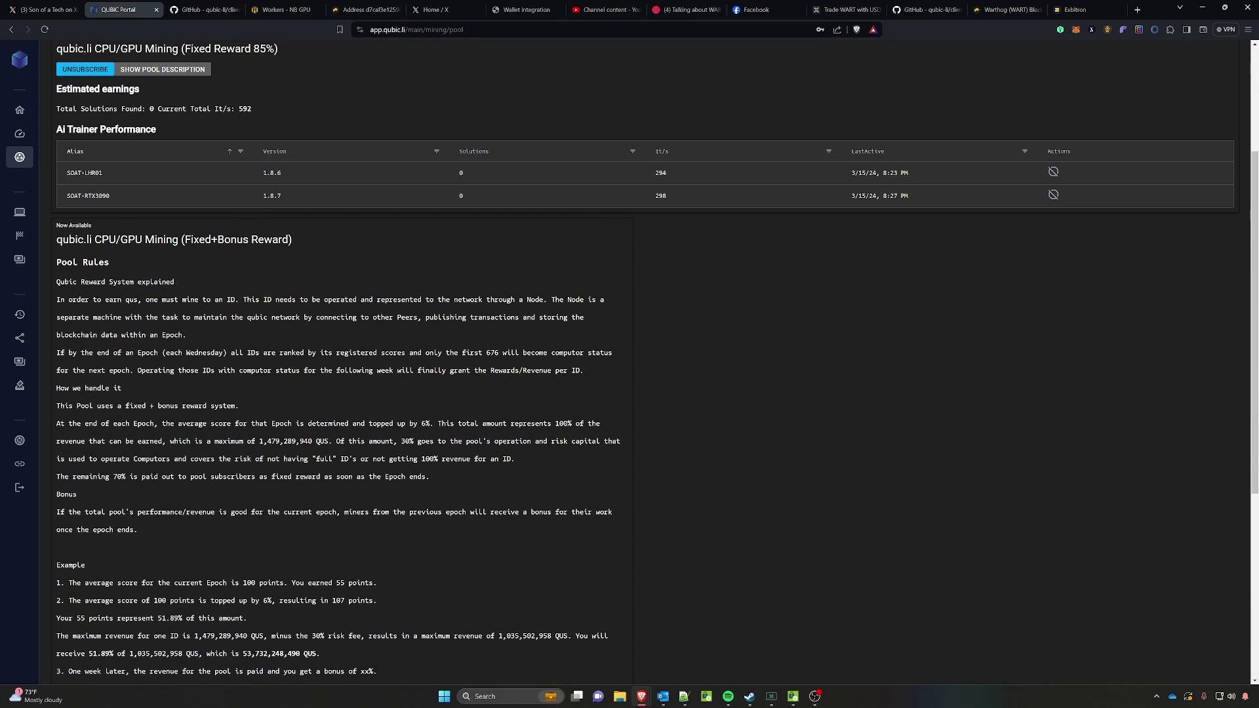
scroll(236, 365, up, 3)
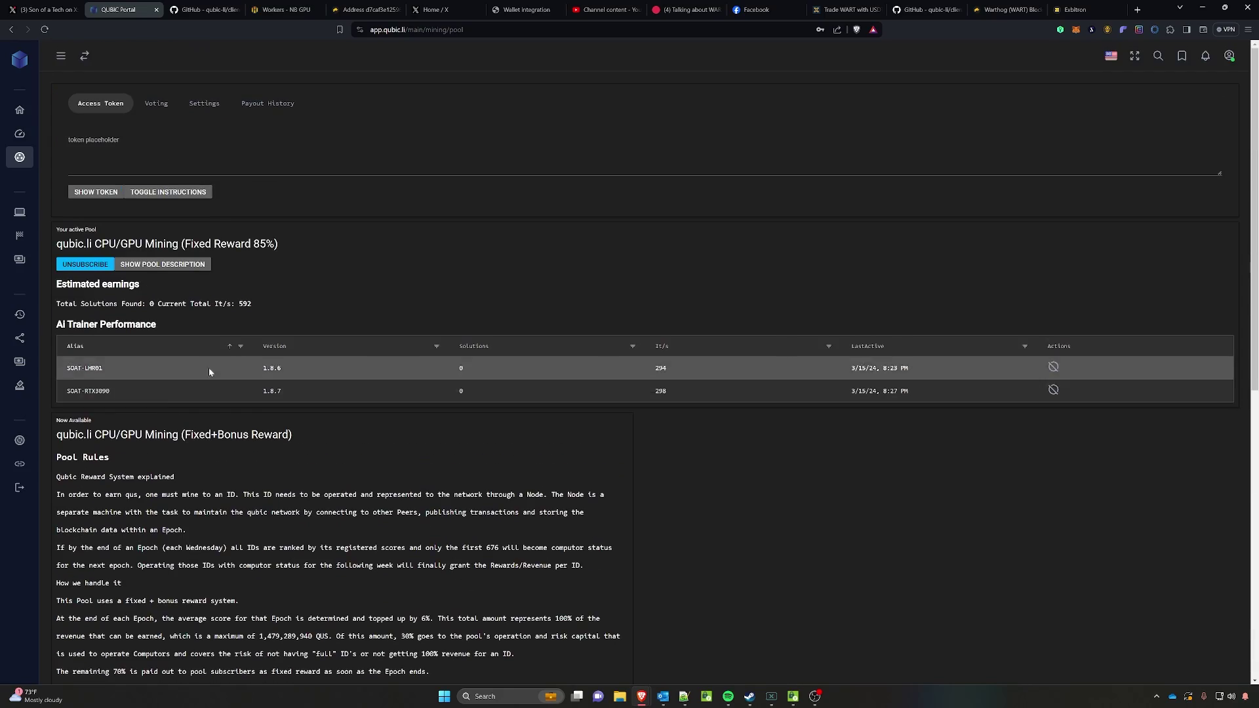
scroll(202, 435, down, 3)
scroll(202, 434, up, 3)
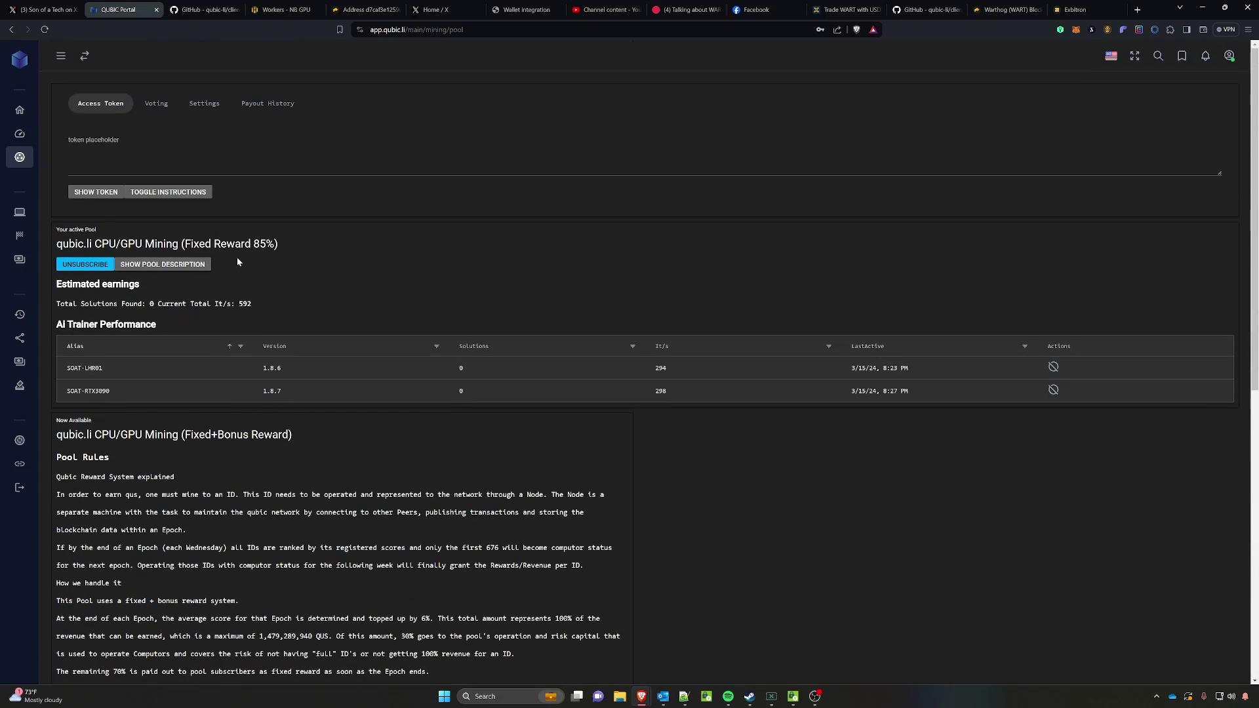
scroll(238, 532, down, 8)
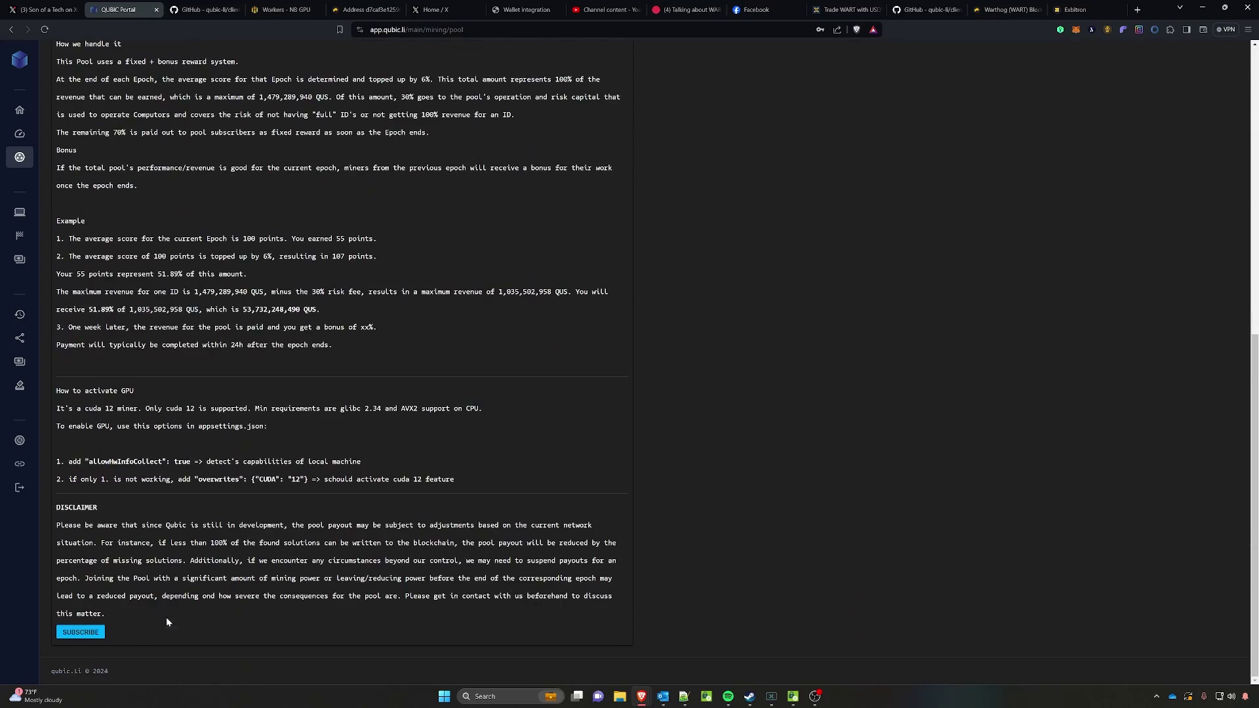
scroll(132, 610, up, 8)
scroll(132, 609, down, 8)
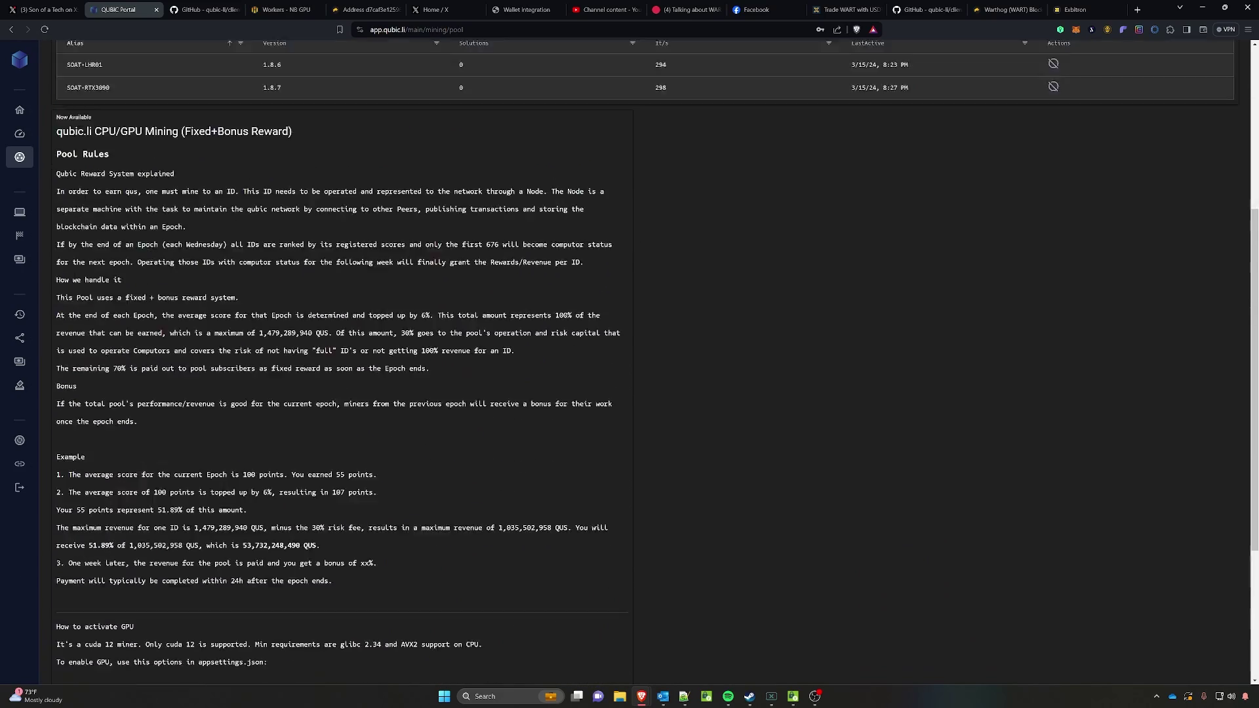
scroll(237, 481, up, 8)
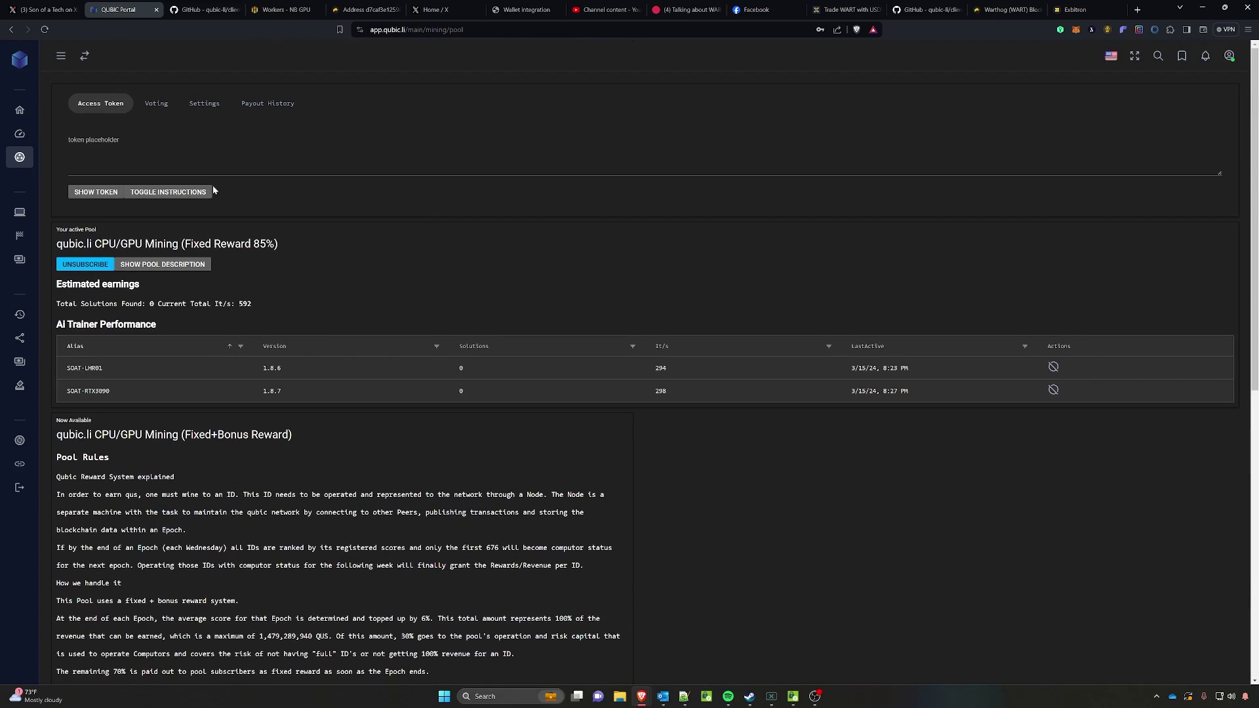
- Reveal and copy the pool-mining access token
click(93, 193)
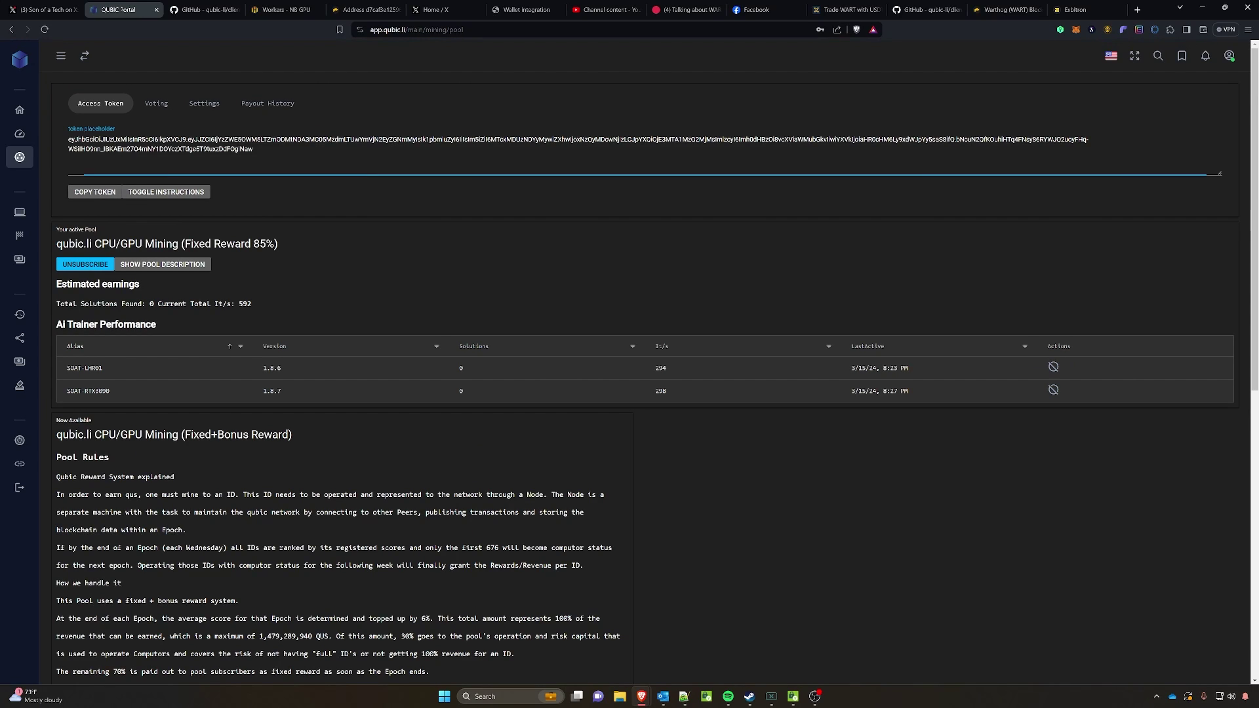
click(92, 192)
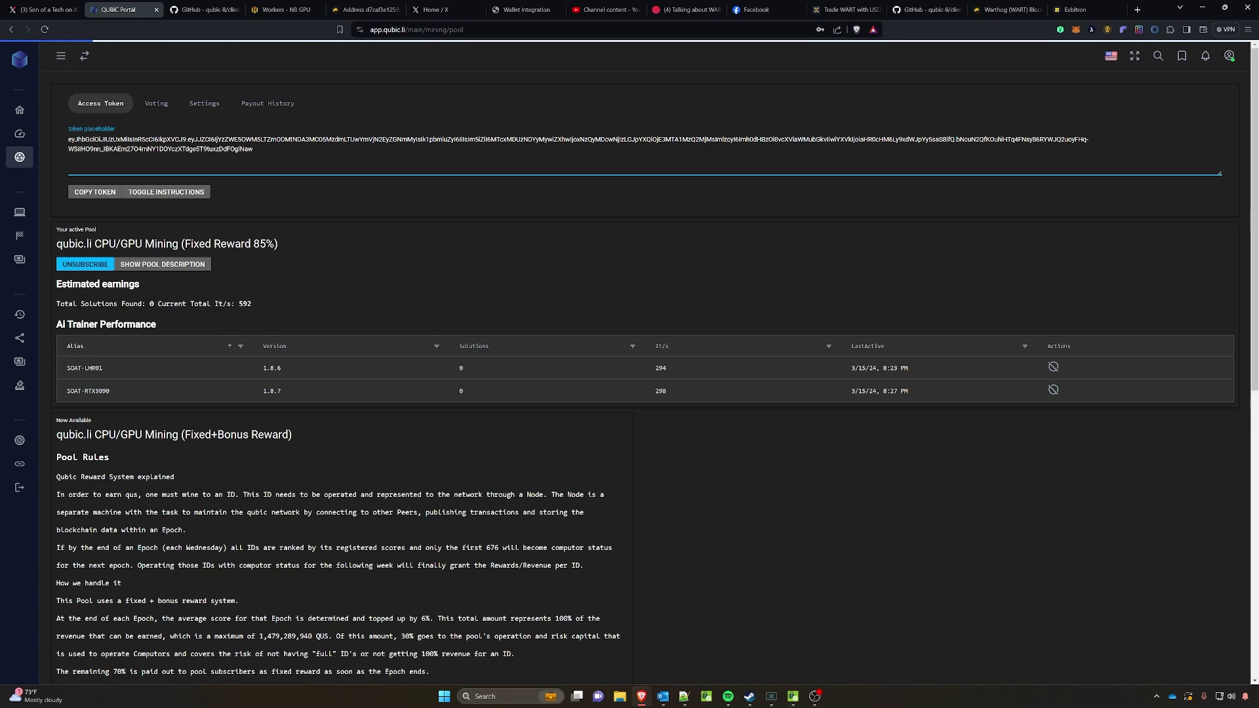
click(201, 10)
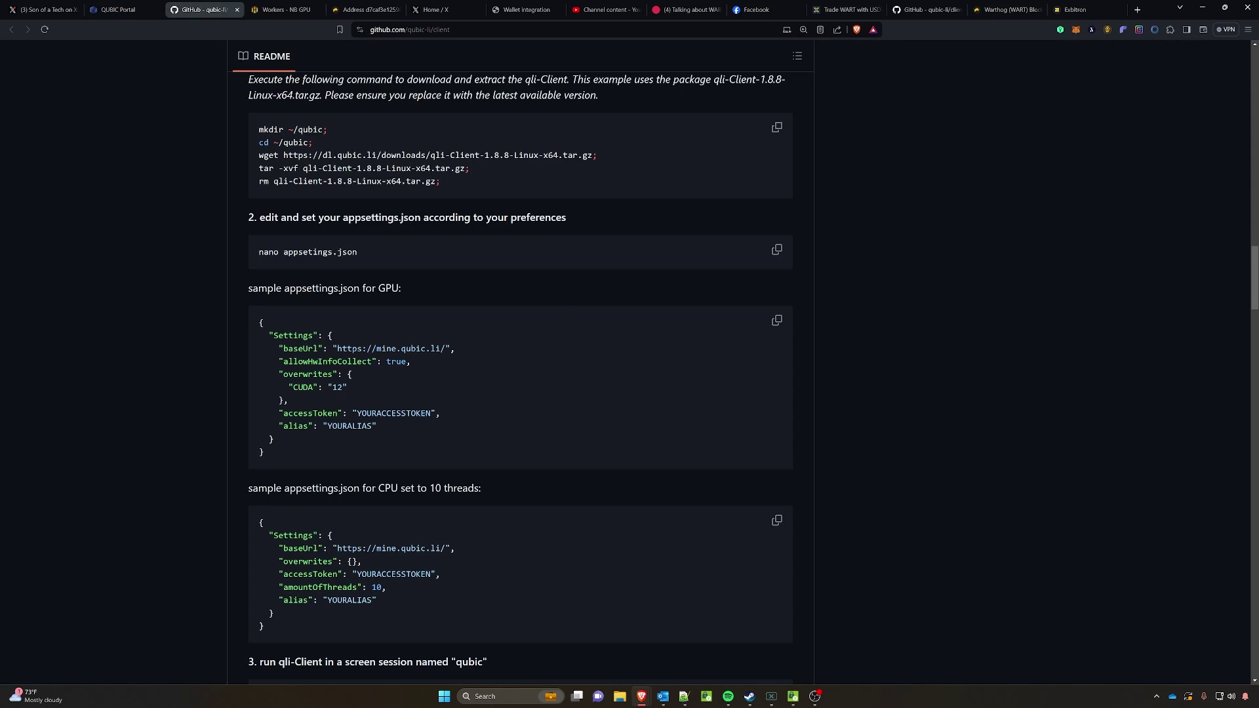
- Select the Linux x64 1.8.7.1 link in the README's Download table
scroll(520, 378, up, 15)
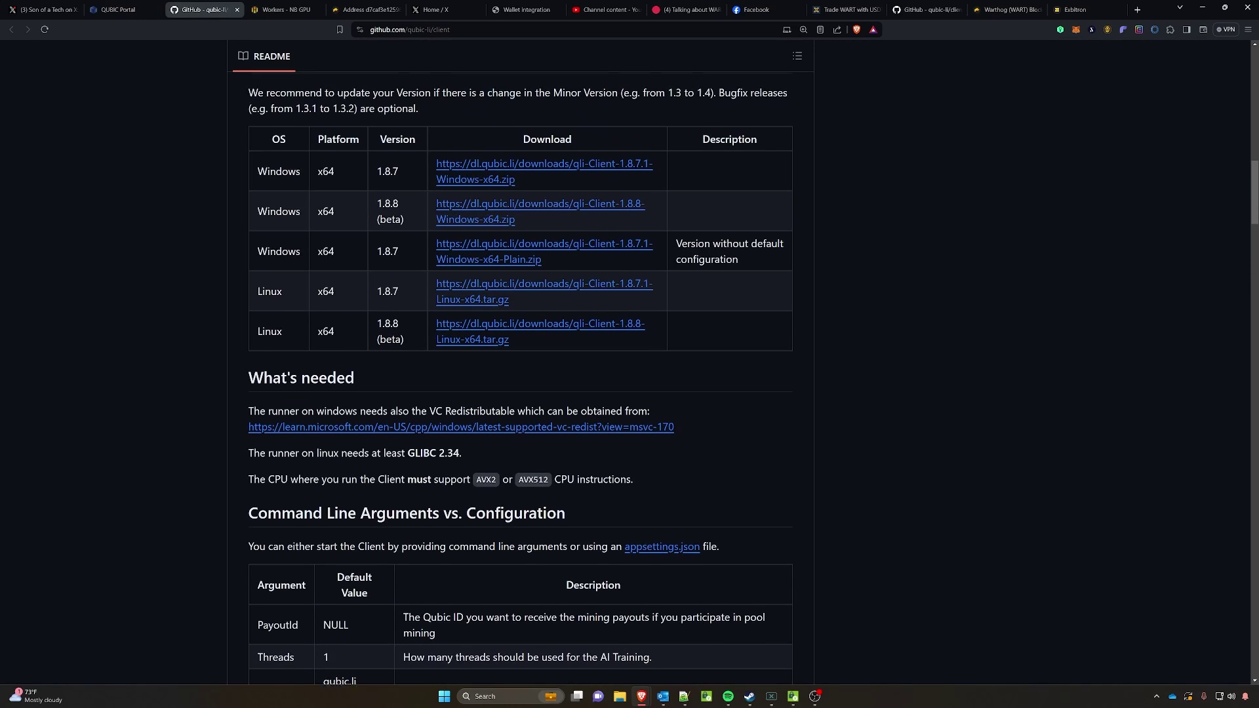
scroll(264, 97, up, 1)
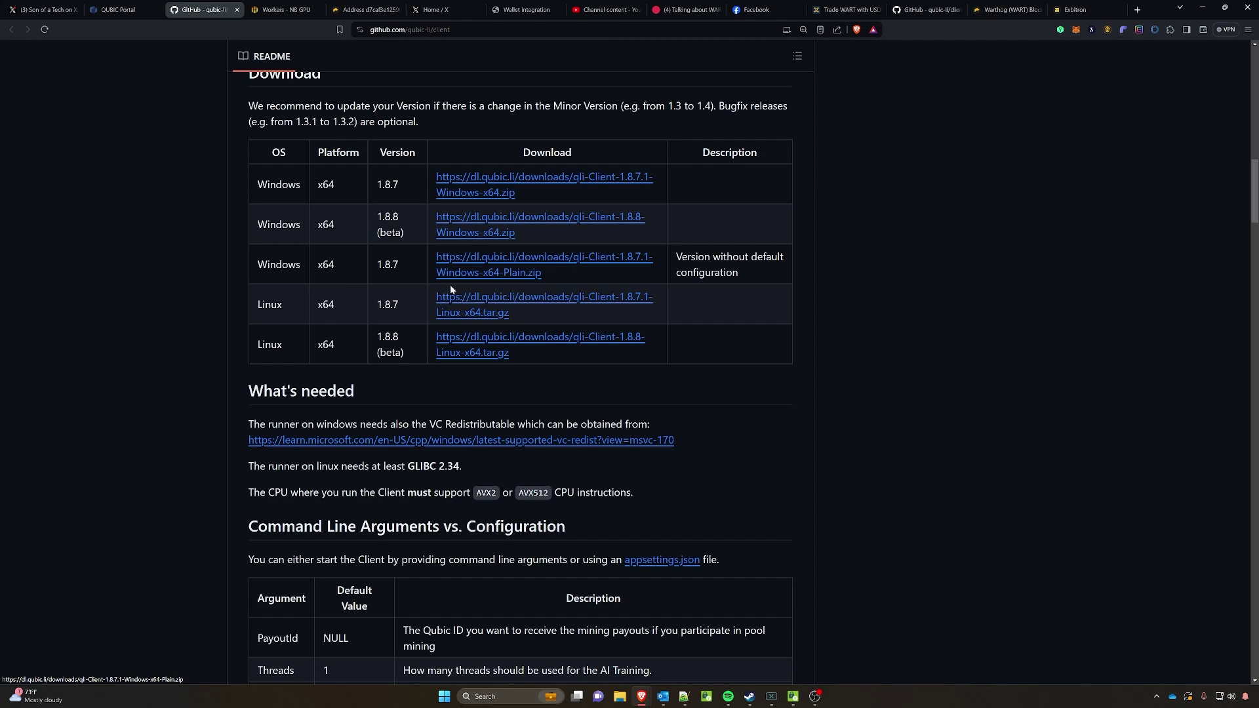
drag(535, 312, 424, 299)
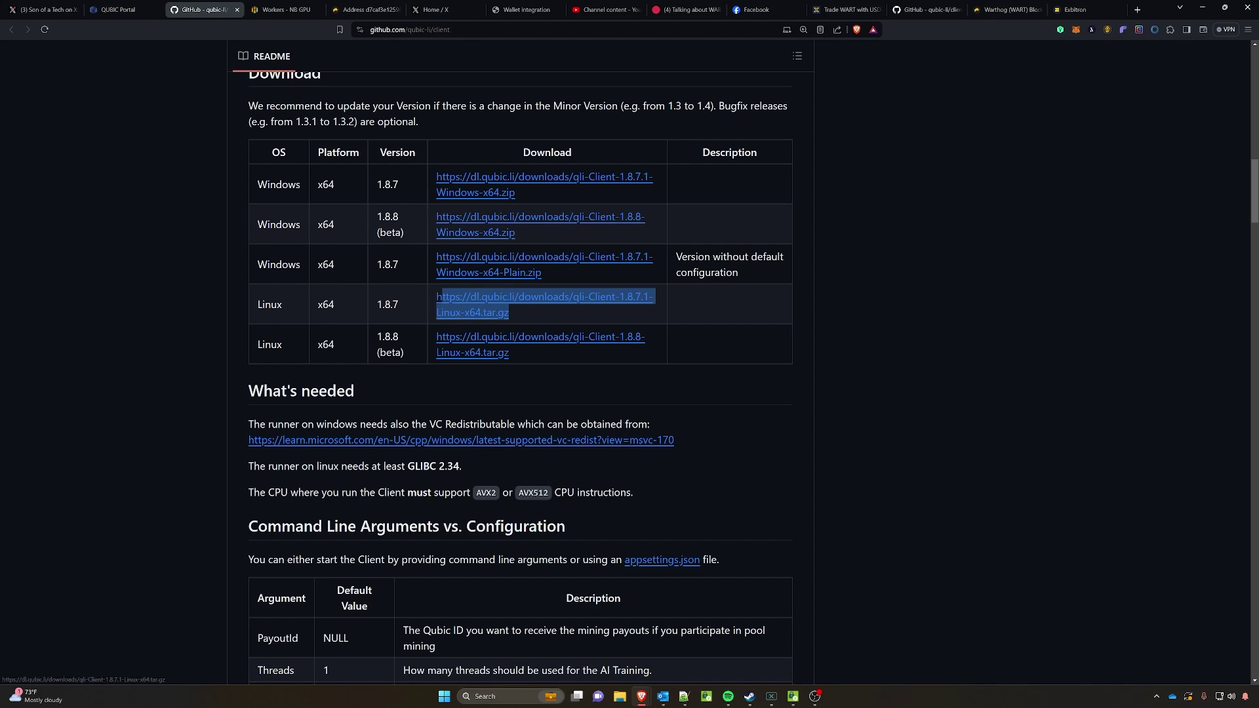
click(421, 298)
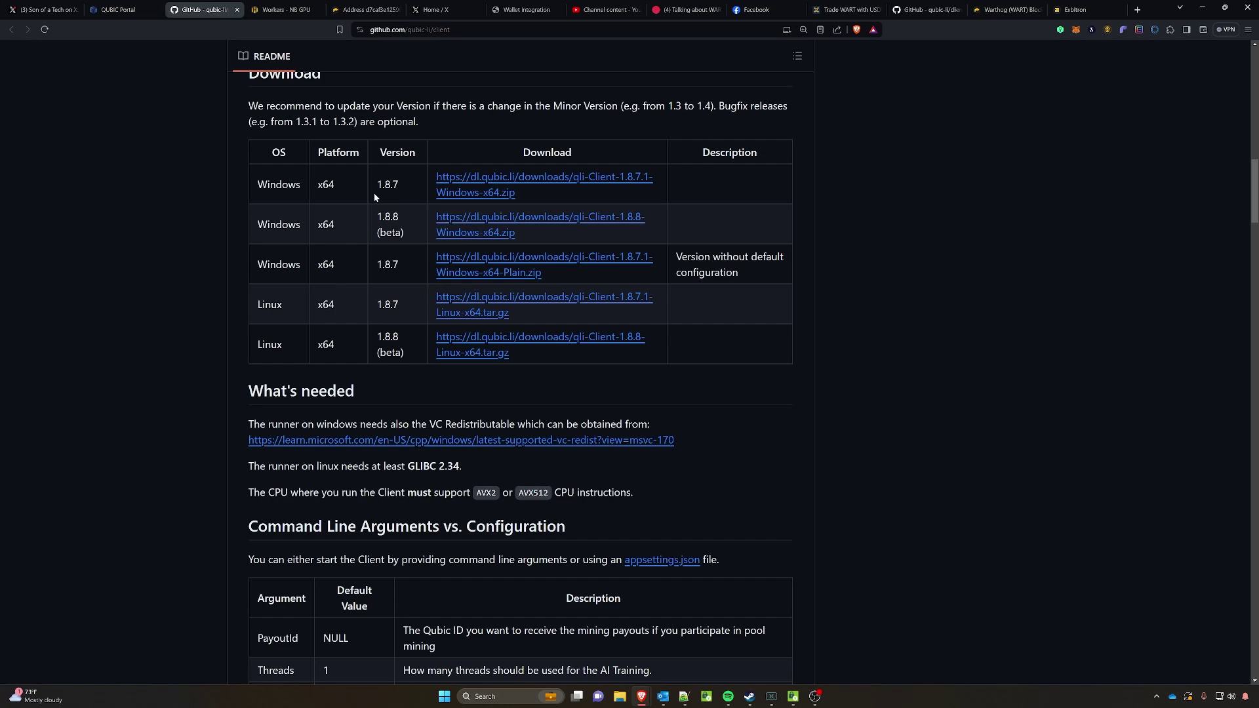
click(281, 11)
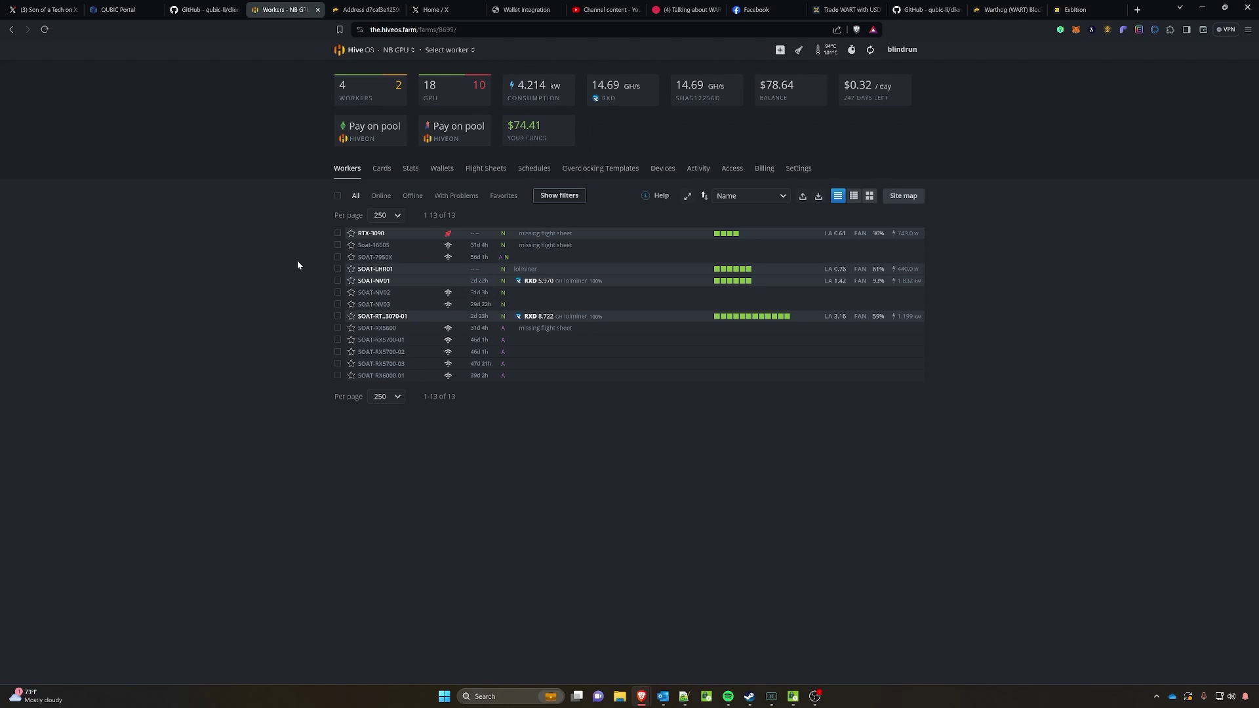
- Select worker SOAT-NV01, then open its overview page and check its Remote Access options
click(339, 282)
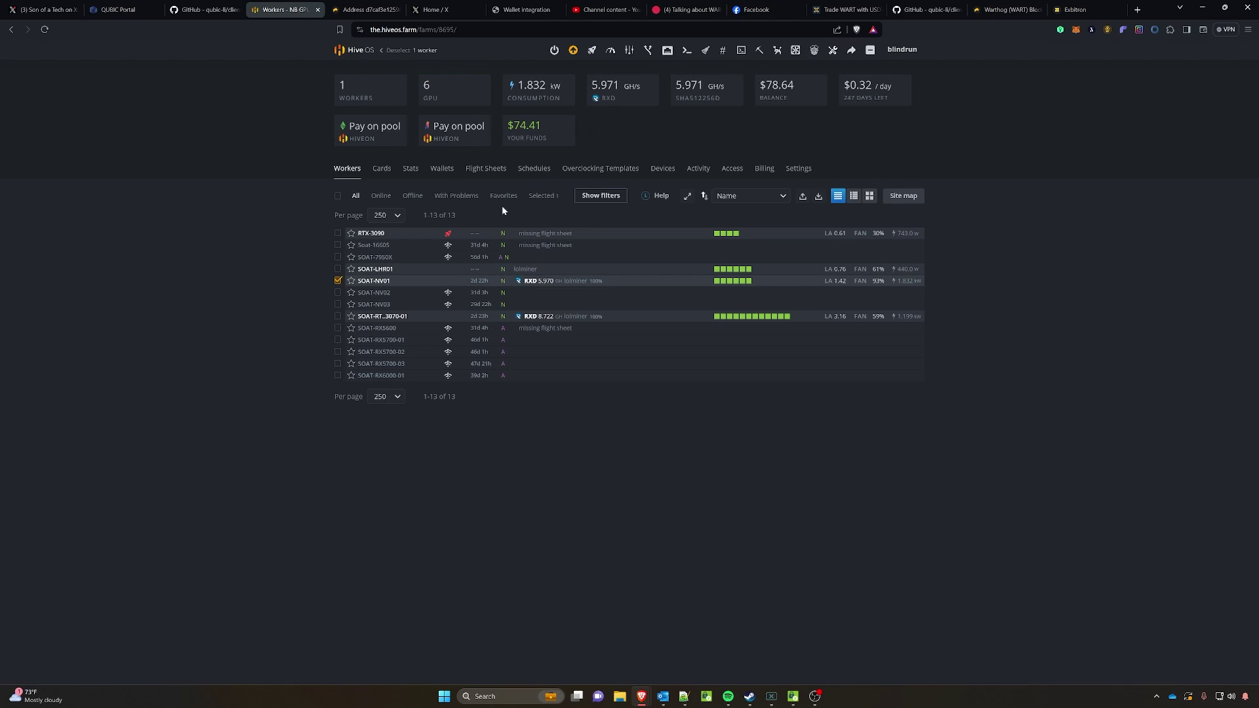
click(591, 50)
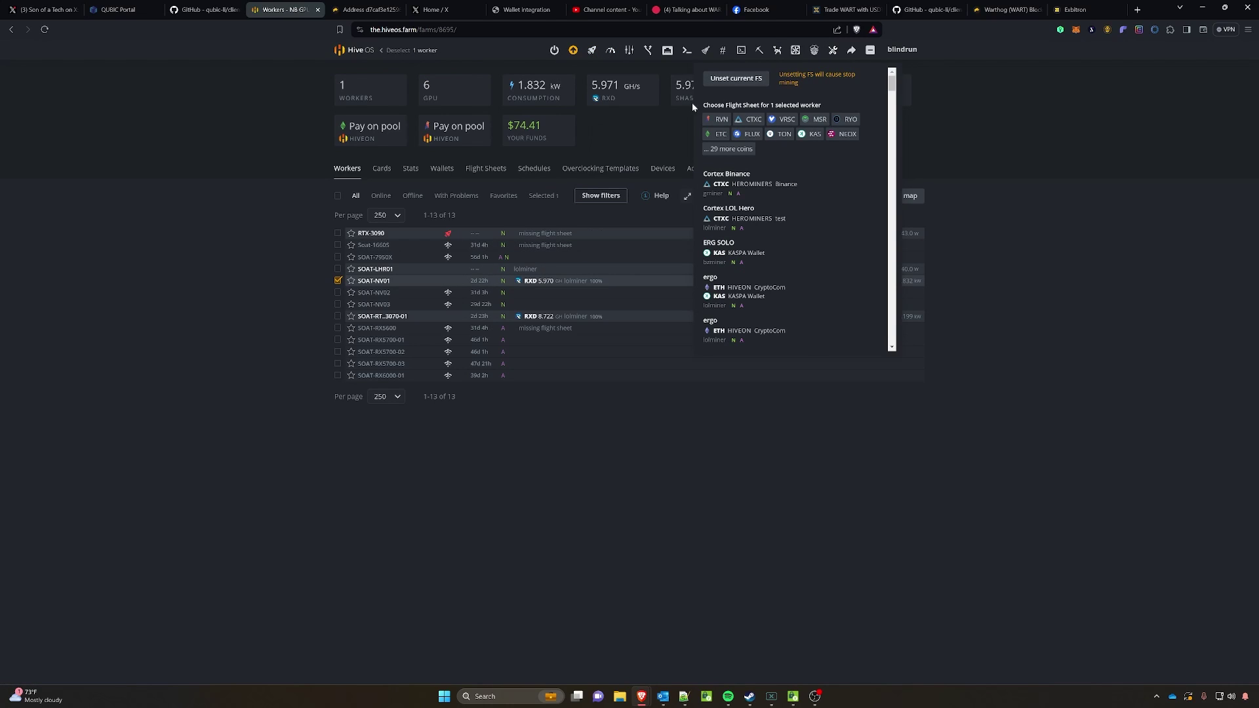
click(371, 282)
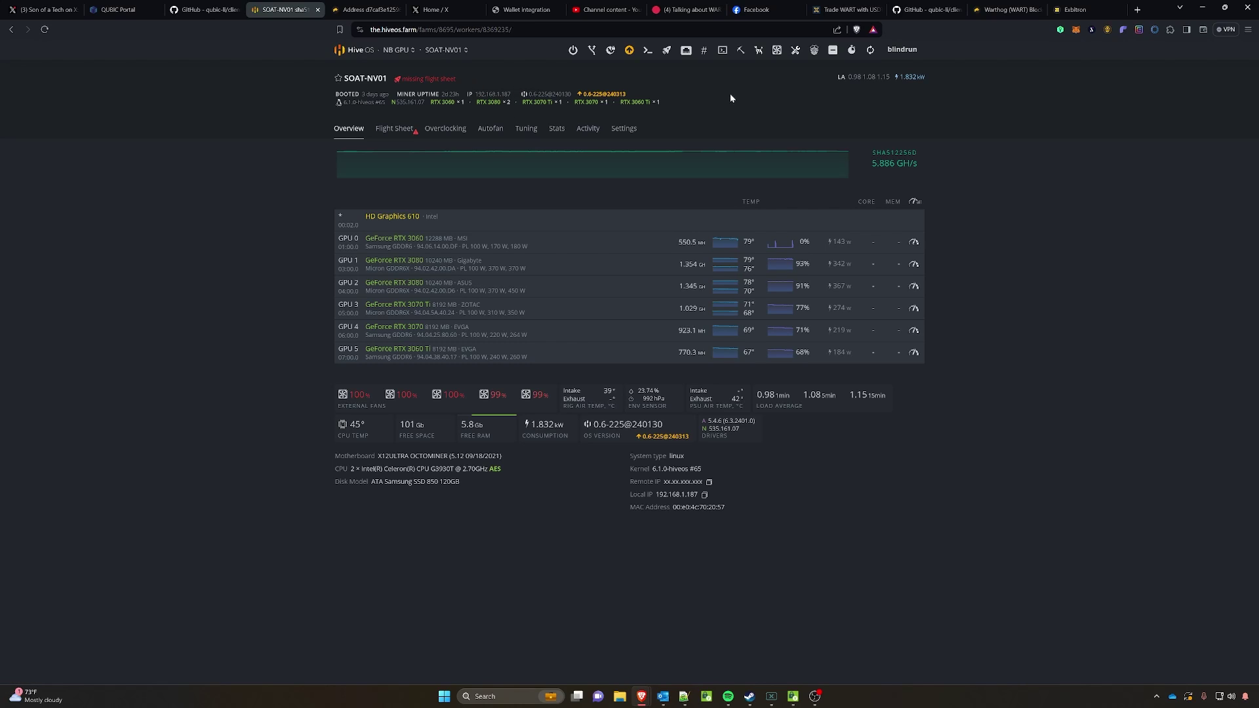
click(723, 52)
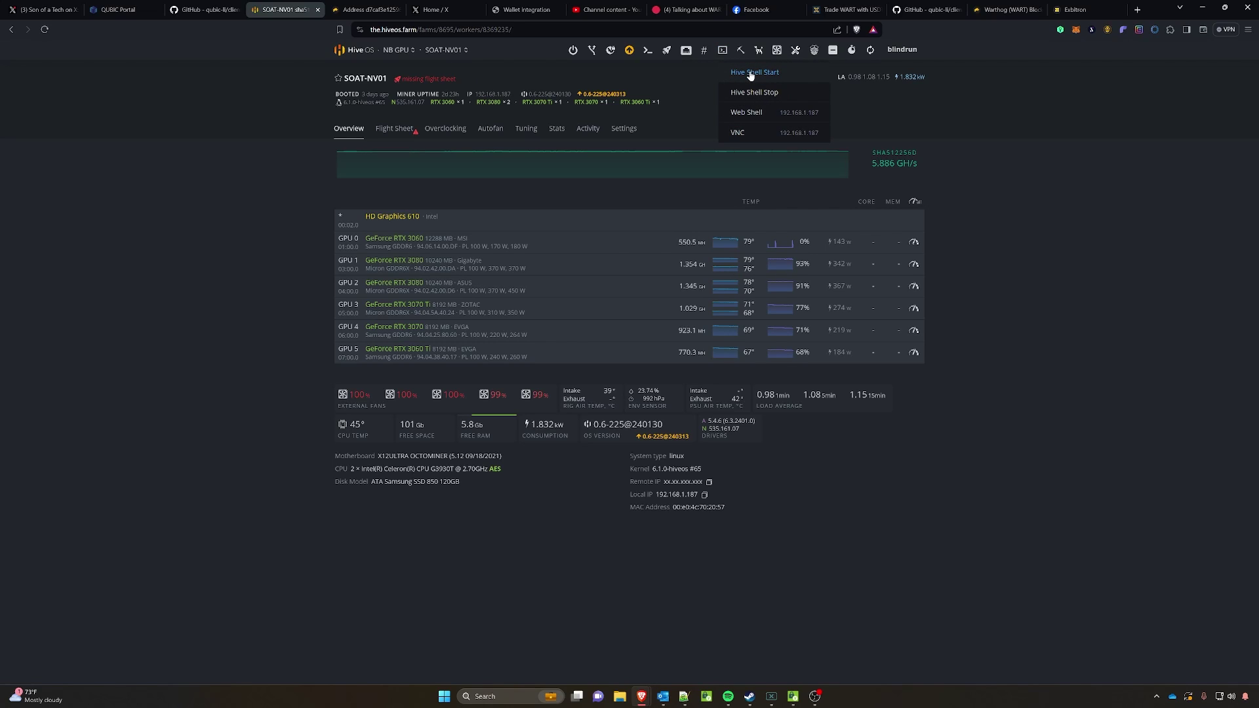
click(361, 114)
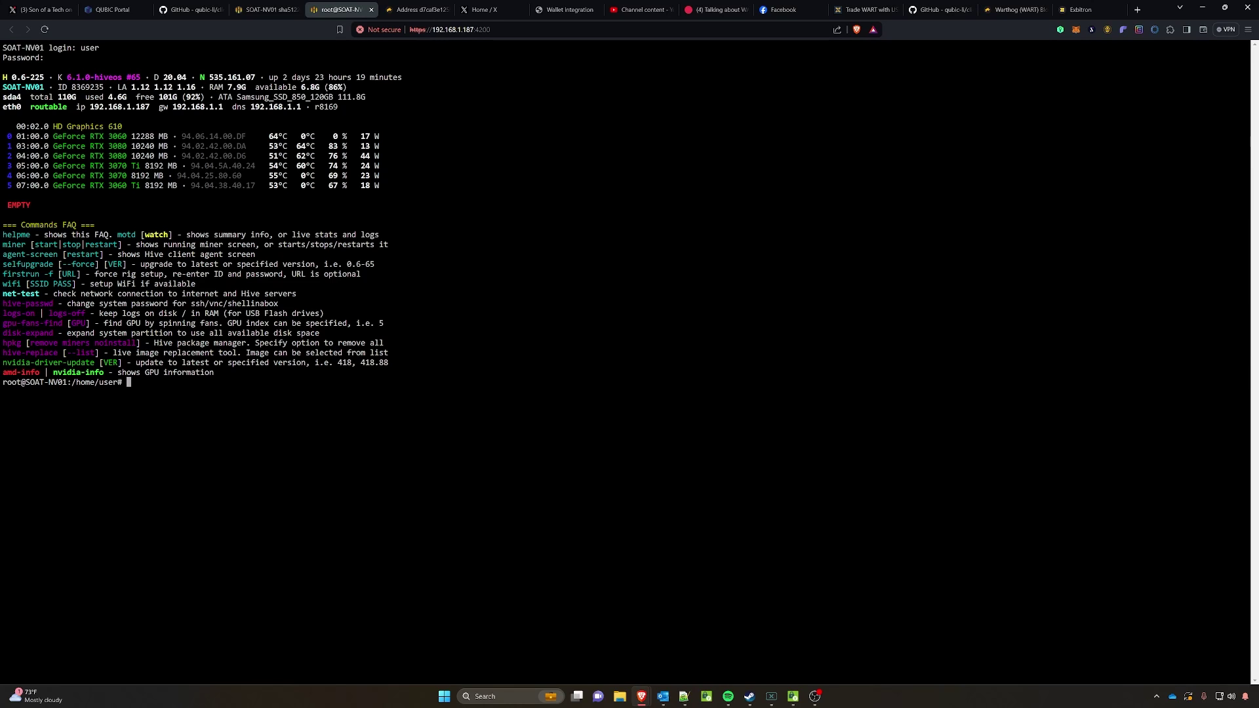
- Paste and run the wget command downloading the qli-Client tarball in the web shell
key(alt+Tab)
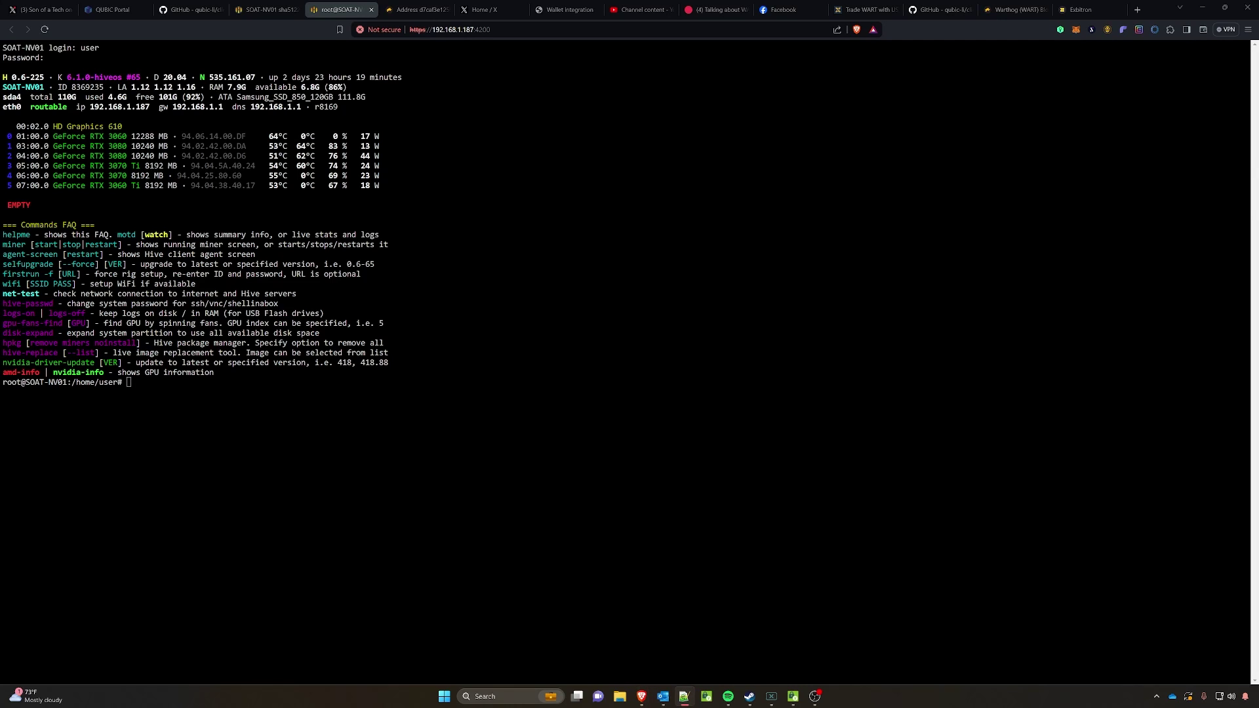
key(alt+Tab)
text(wget https://dl.qubic.li/downloads/qli-Client-1.8.7.1-Linux-x64.tar.gz)
key(Return)
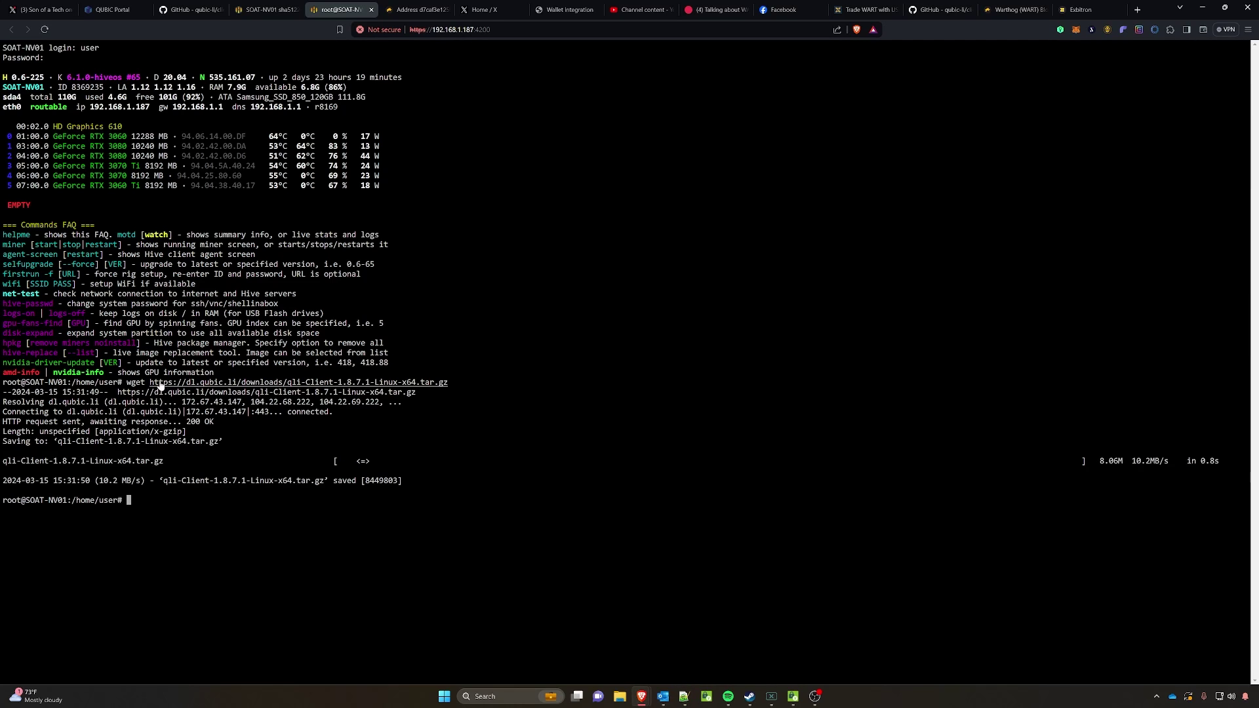
- Copy the link address of the Linux 1.8.7.1 tar.gz from the README
click(192, 14)
right_click(513, 300)
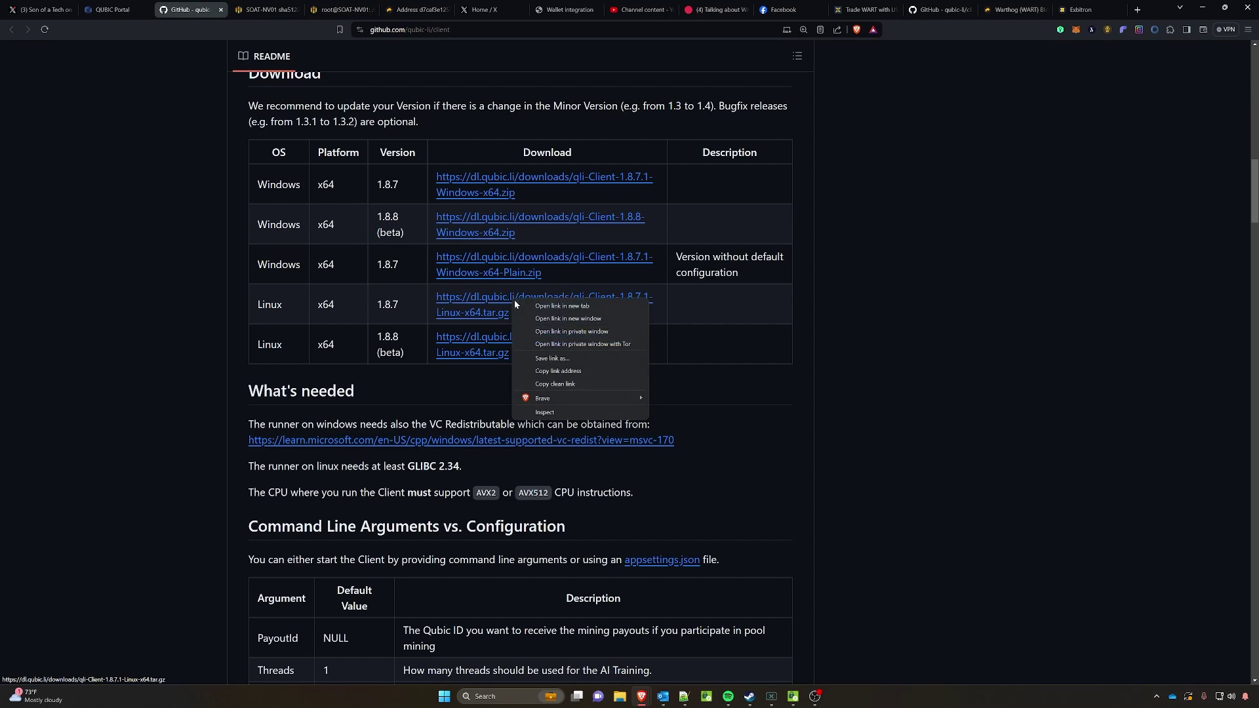
click(559, 371)
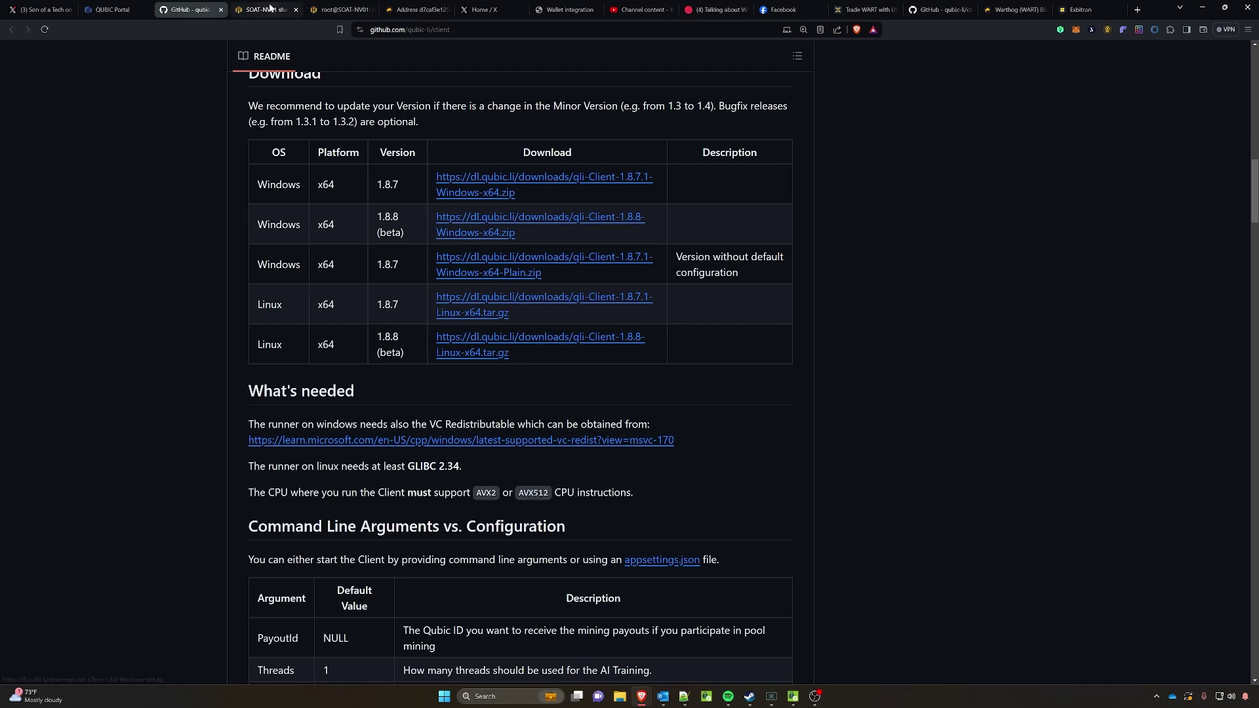
click(343, 9)
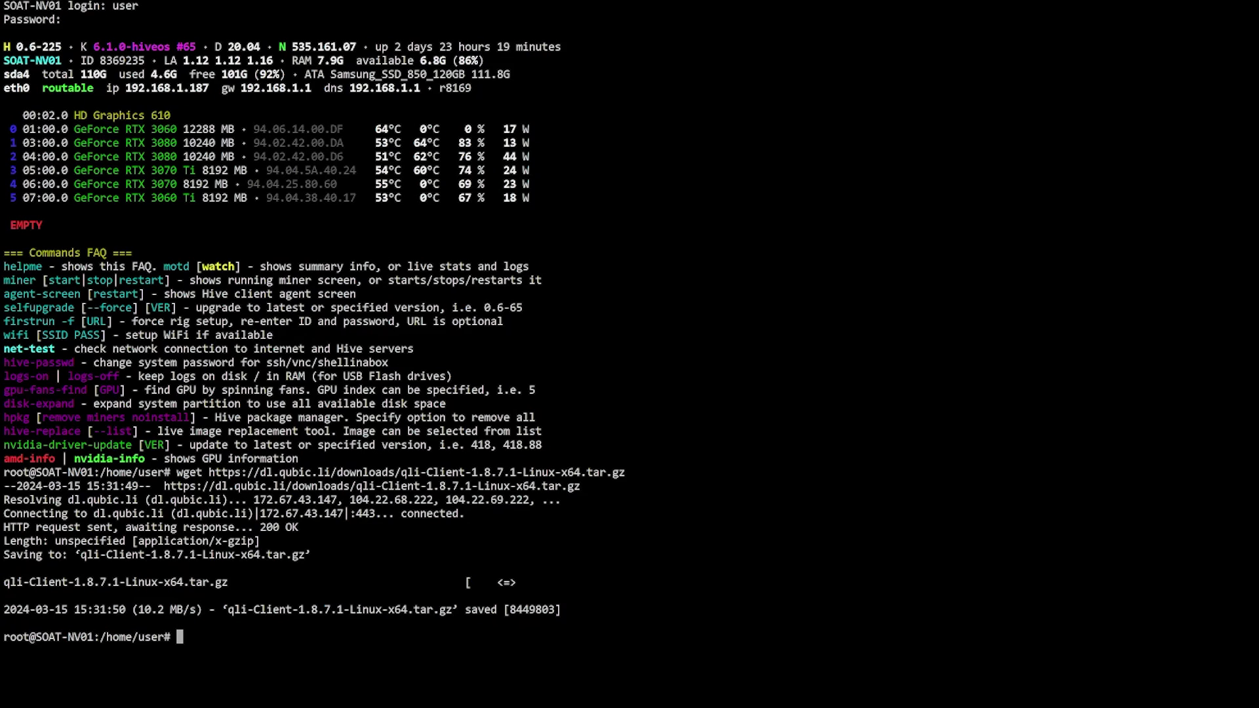
- List the home folder and extract the downloaded archive with tar -xzf
text(ls)
key(Return)
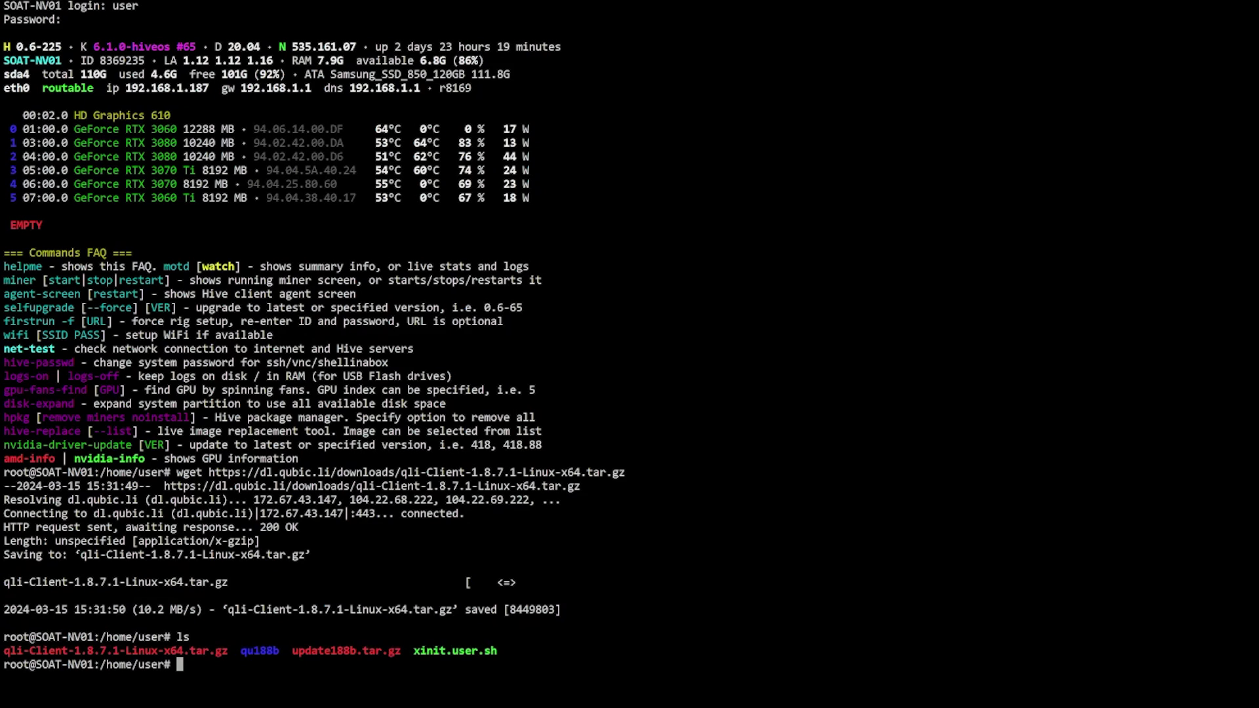
text(tar -xzf)
double_click(158, 649)
right_click(157, 650)
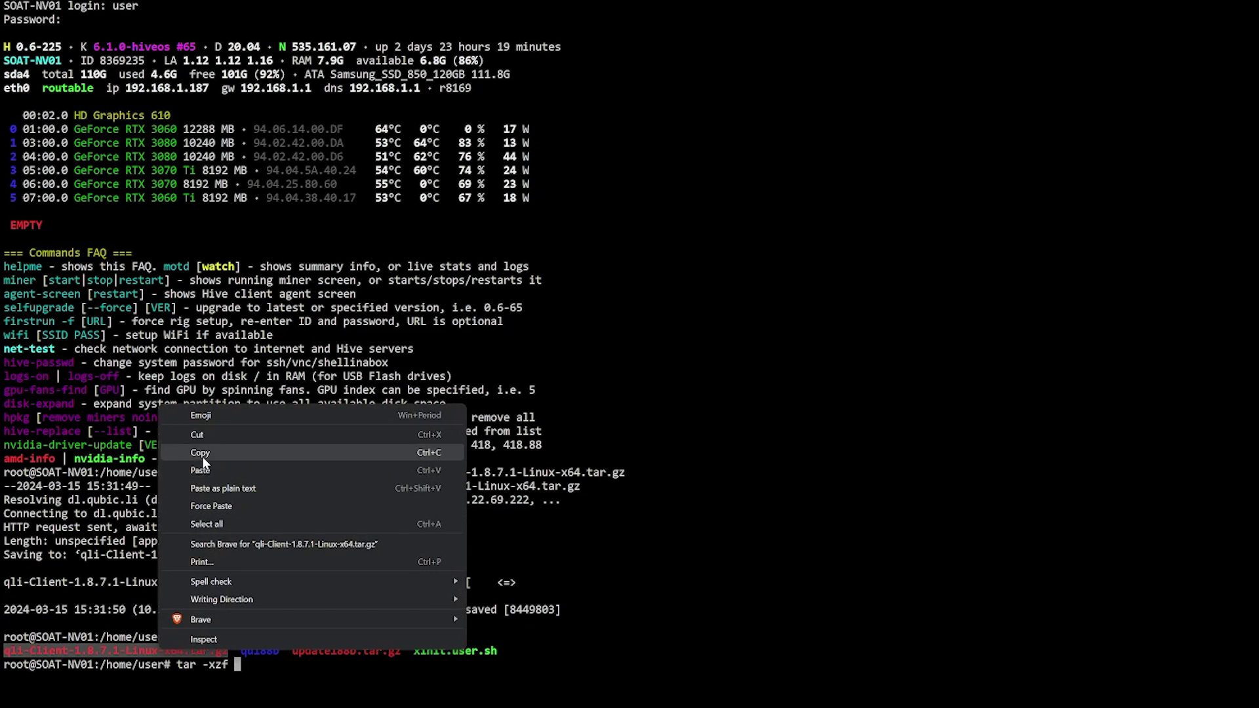
click(177, 451)
right_click(261, 663)
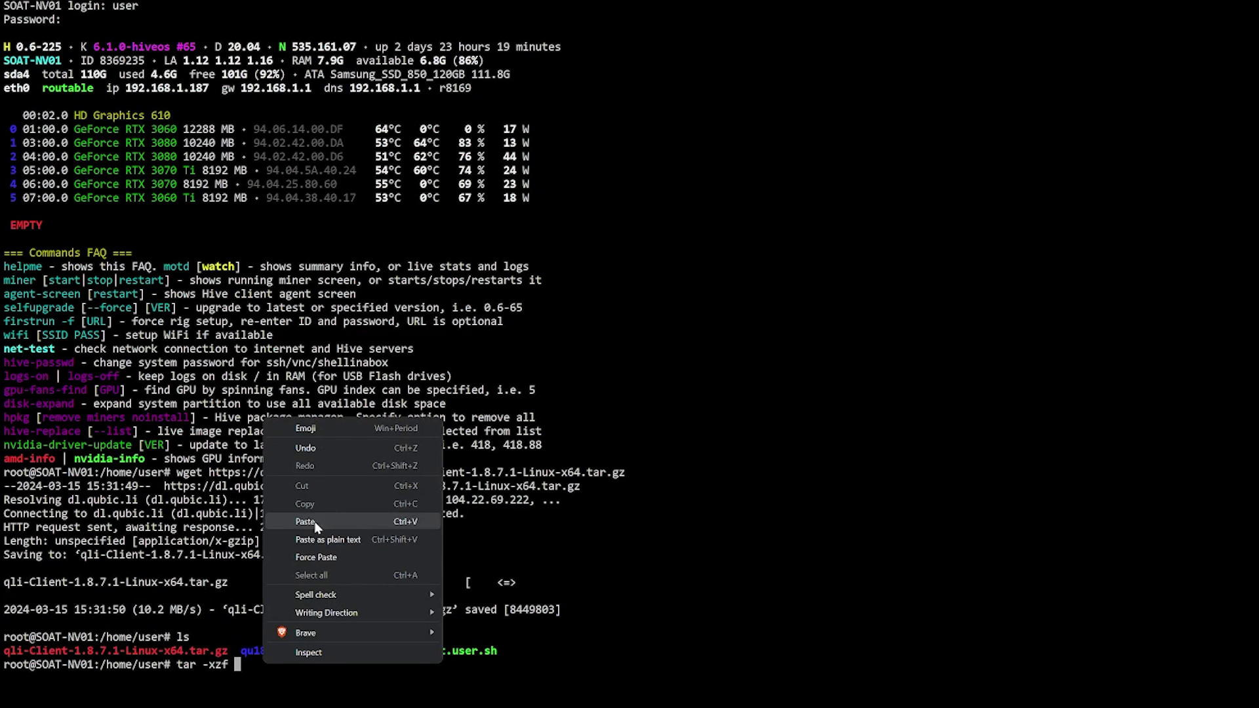
click(315, 520)
key(Return)
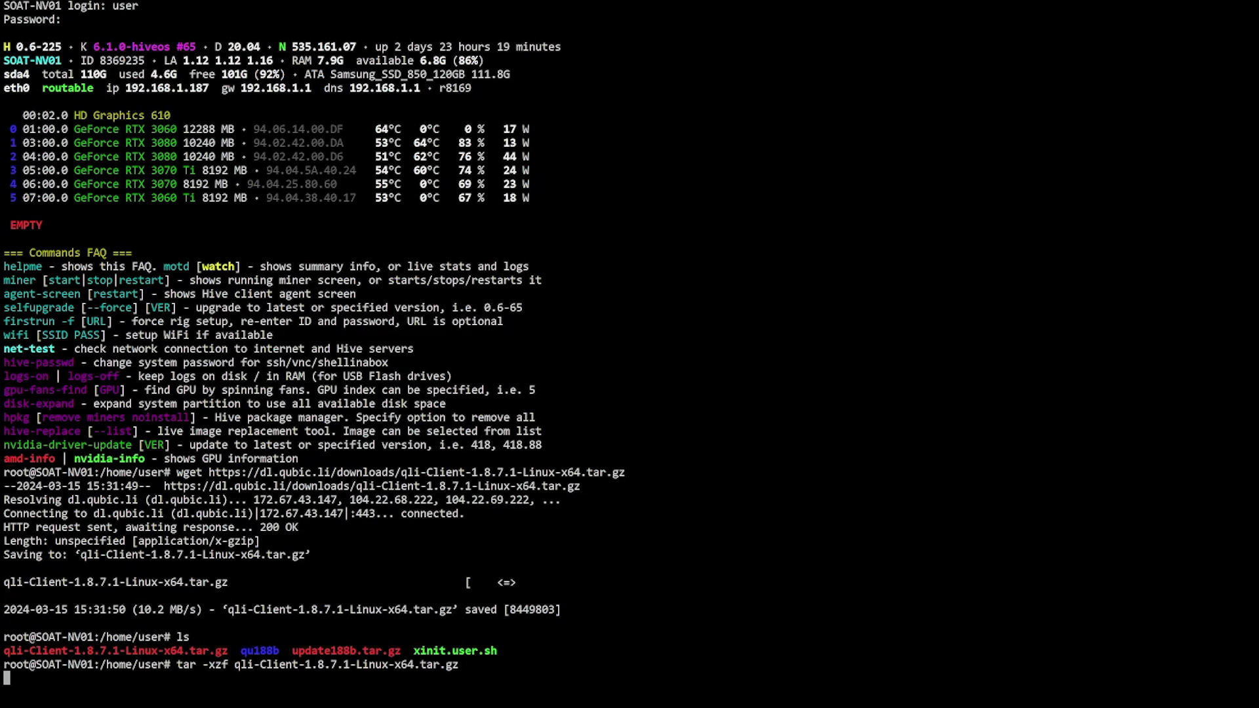
- List the extracted files and select the qli-Client name
text(ls)
key(Return)
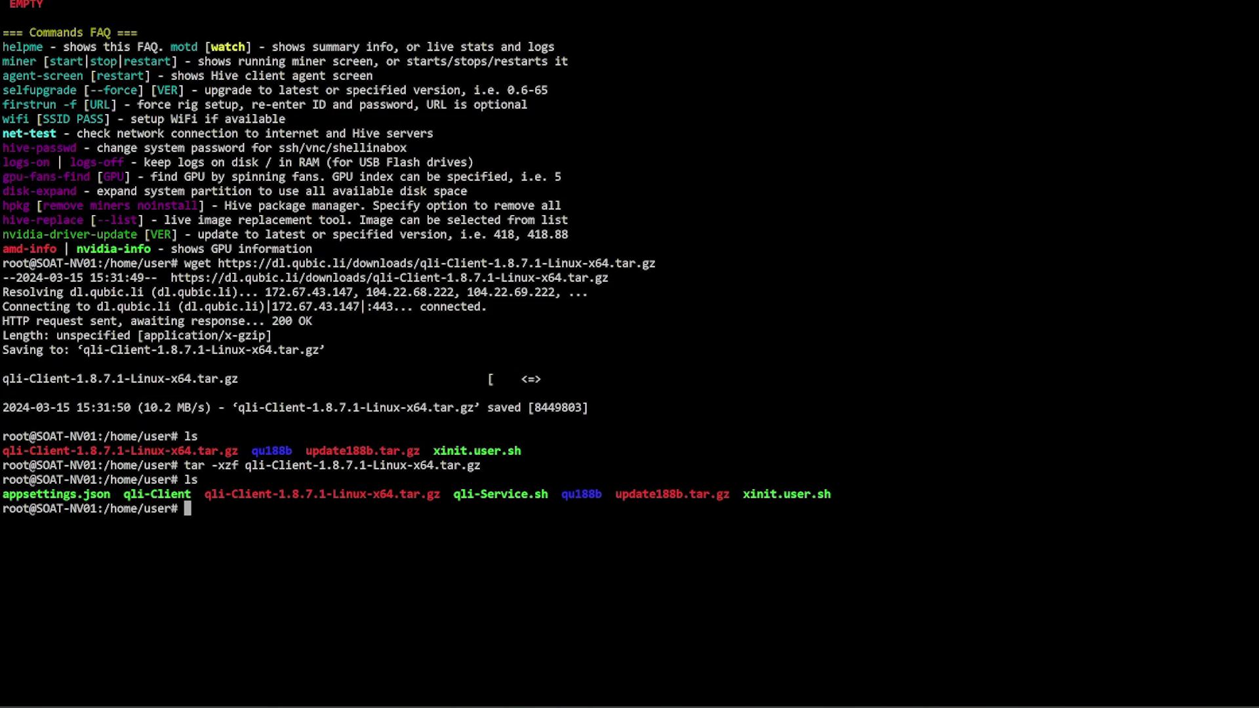
drag(123, 493, 191, 494)
key(ctrl+c)
- Open appsettings.json in nano
text(nano)
double_click(53, 493)
right_click(53, 495)
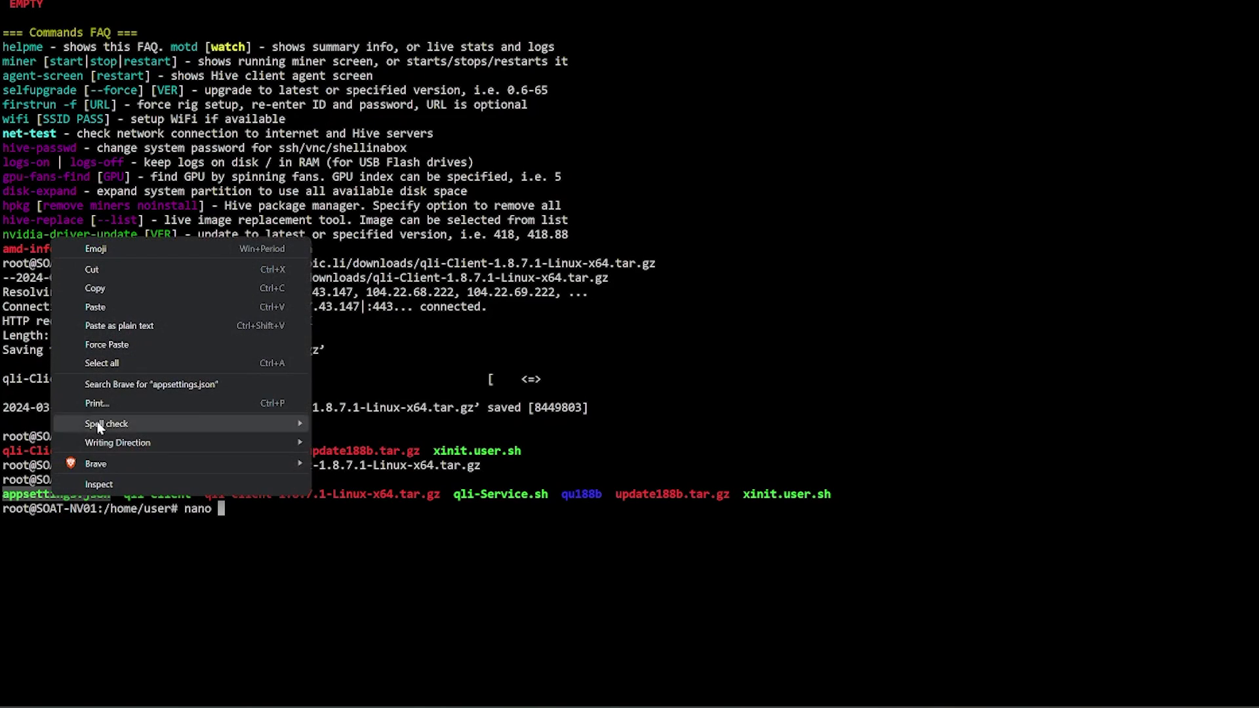
click(95, 289)
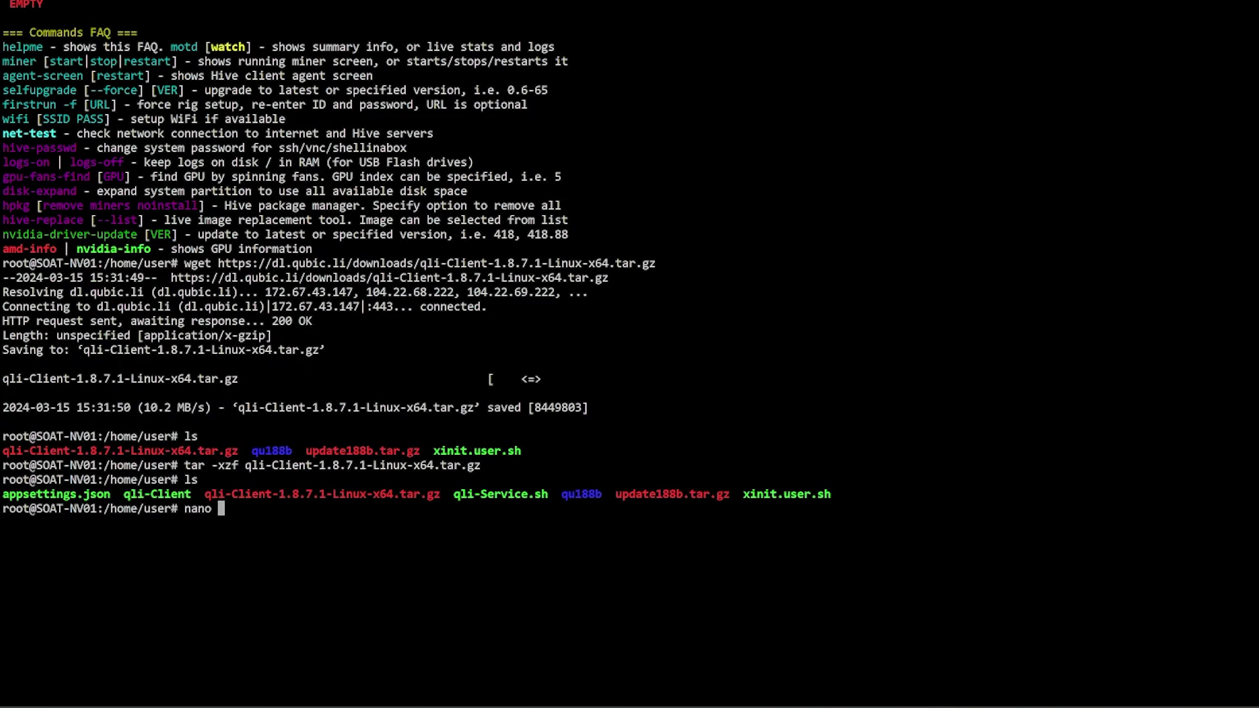
right_click(239, 511)
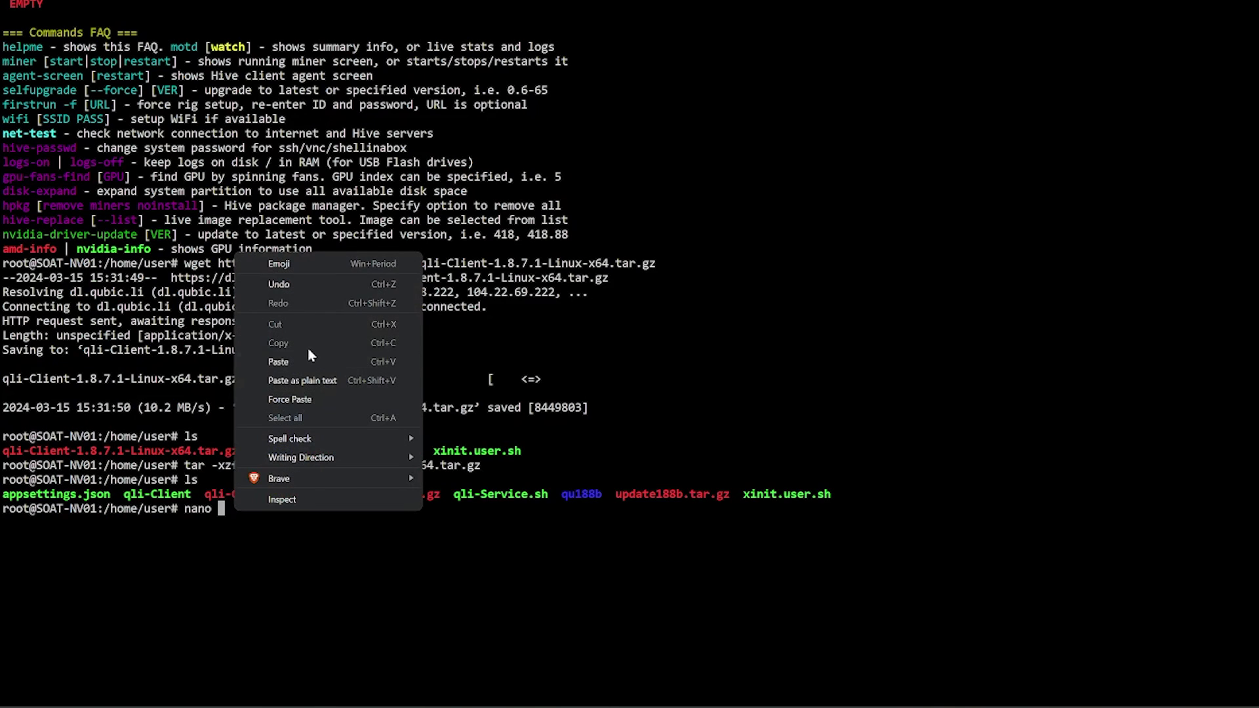
click(293, 361)
key(Return)
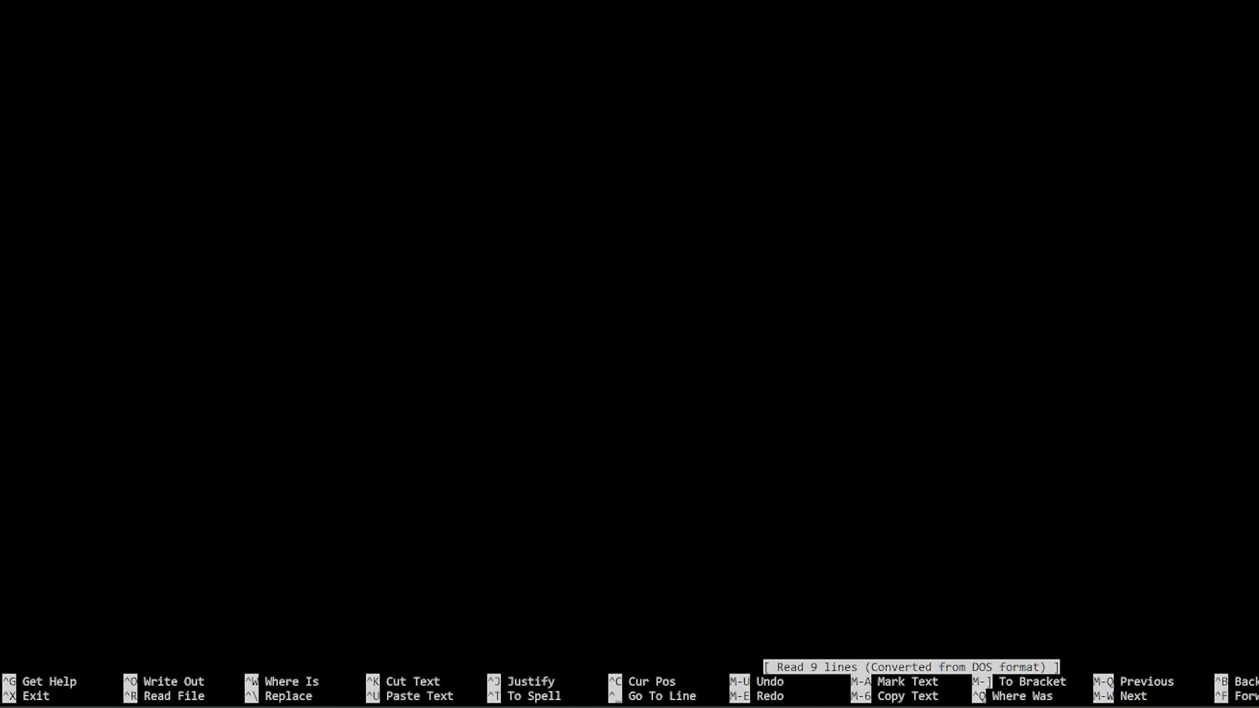
- Delete the alias, accessToken and payoutId lines, keeping only baseUrl
key(Down)
key(Down)
key(Down)
key(Down)
key(Down)
key(Down)
key(Down)
key(Down)
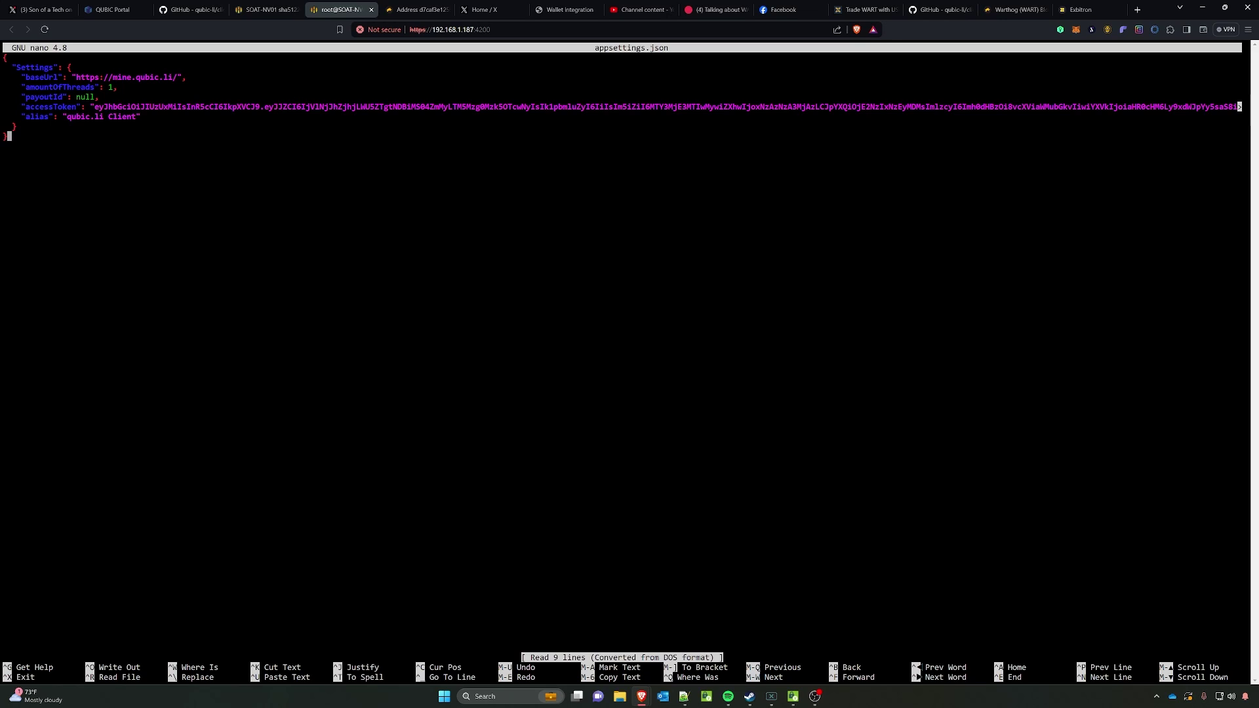
key(BackSpace)
key(BackSpace)
key(BackSpace)
key(BackSpace)
key(BackSpace)
key(BackSpace)
key(BackSpace)
key(BackSpace)
key(BackSpace)
key(BackSpace)
key(BackSpace)
key(BackSpace)
key(BackSpace)
key(BackSpace)
key(BackSpace)
key(BackSpace)
key(BackSpace)
key(BackSpace)
key(BackSpace)
key(BackSpace)
key(BackSpace)
key(BackSpace)
key(BackSpace)
key(BackSpace)
key(BackSpace)
key(BackSpace)
key(BackSpace)
key(BackSpace)
key(BackSpace)
key(BackSpace)
key(BackSpace)
key(BackSpace)
key(BackSpace)
key(BackSpace)
key(BackSpace)
key(BackSpace)
key(BackSpace)
key(BackSpace)
key(BackSpace)
key(BackSpace)
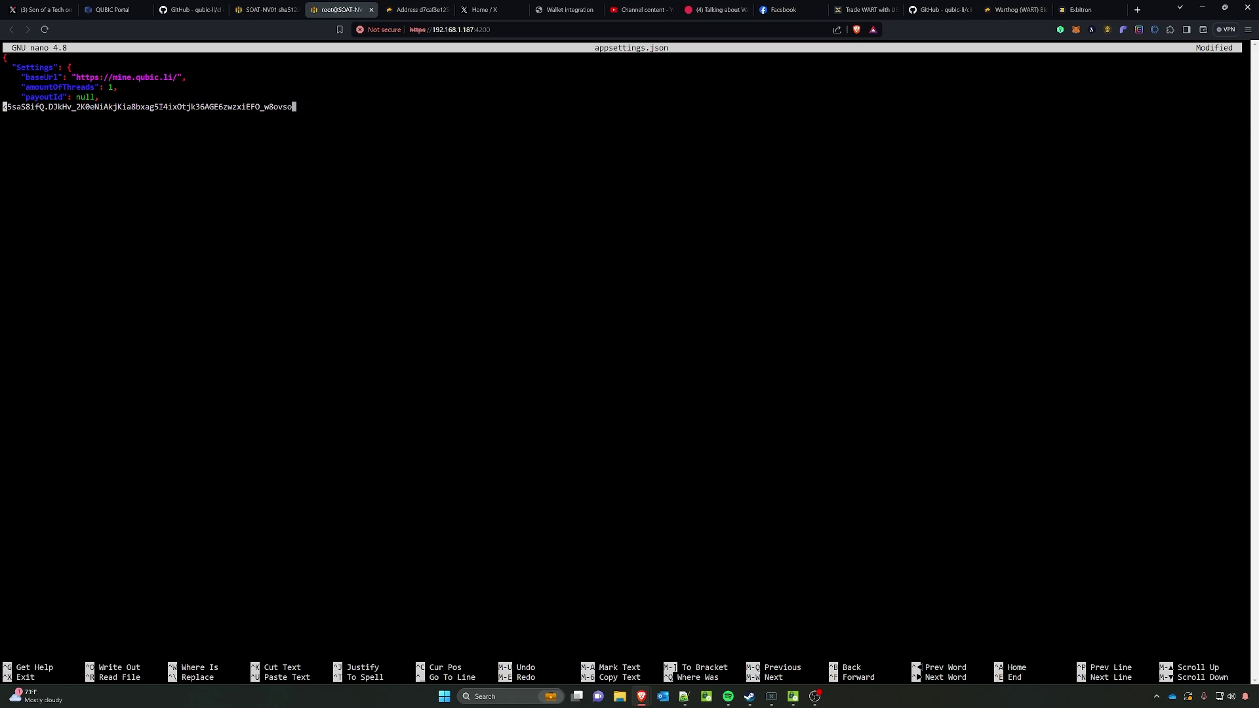
key(BackSpace)
key(BackSpace)
key(BackSpace)
key(BackSpace)
key(BackSpace)
key(BackSpace)
key(BackSpace)
key(BackSpace)
key(BackSpace)
key(BackSpace)
key(BackSpace)
key(BackSpace)
key(BackSpace)
key(BackSpace)
key(BackSpace)
key(BackSpace)
key(BackSpace)
key(BackSpace)
key(BackSpace)
key(BackSpace)
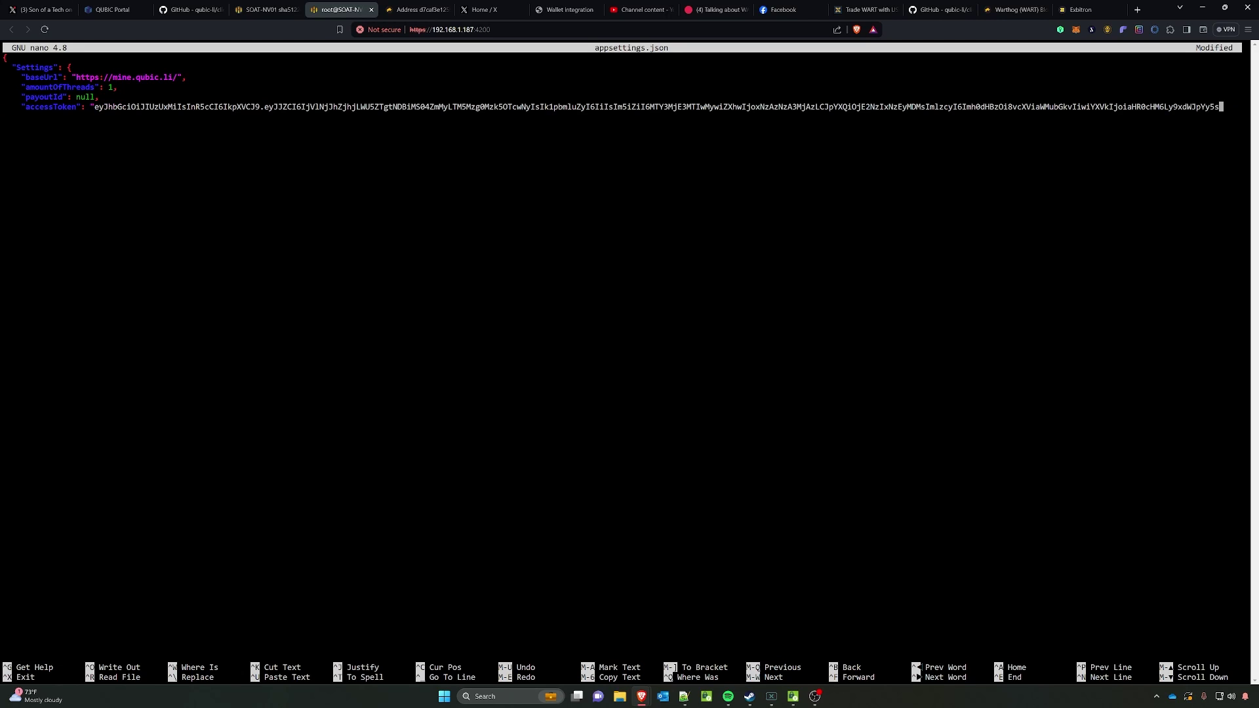
key(BackSpace)
key(BackSpace)
key(BackSpace)
key(BackSpace)
key(BackSpace)
key(BackSpace)
key(BackSpace)
key(BackSpace)
key(BackSpace)
key(BackSpace)
key(BackSpace)
key(BackSpace)
key(BackSpace)
key(BackSpace)
key(BackSpace)
key(BackSpace)
key(BackSpace)
key(BackSpace)
key(BackSpace)
key(BackSpace)
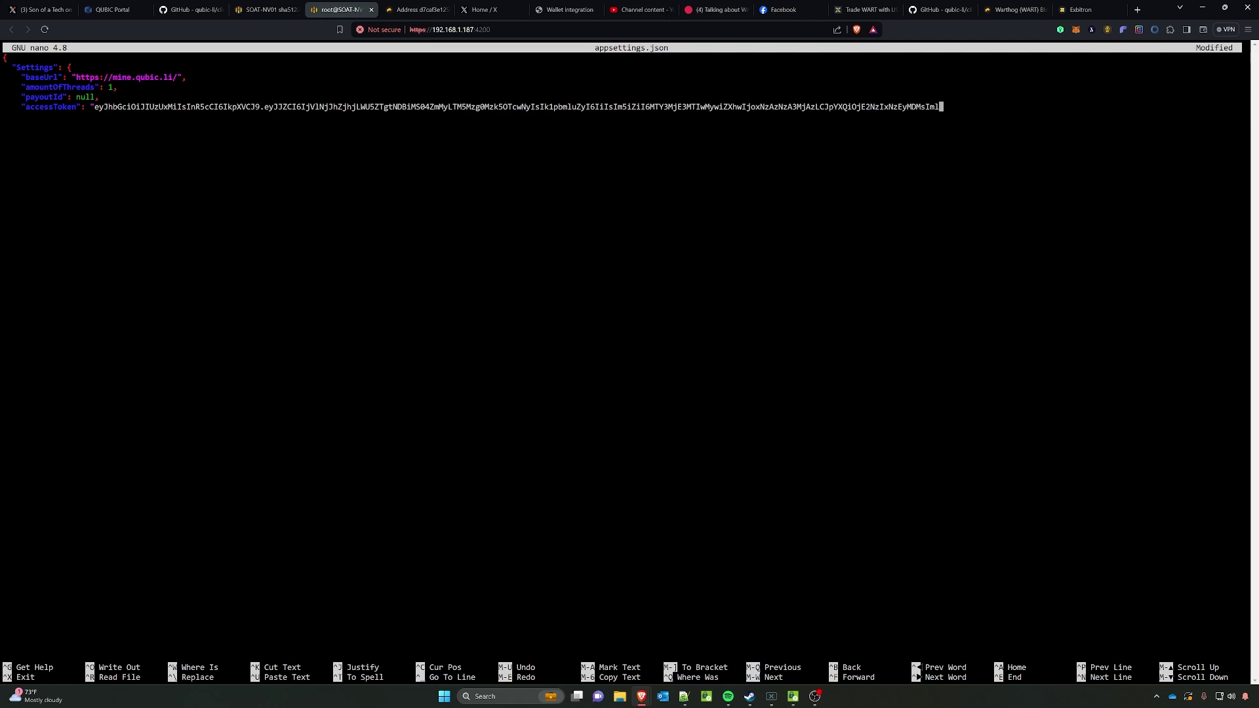
key(BackSpace)
key(BackSpace)
key(BackSpace)
key(BackSpace)
key(BackSpace)
key(BackSpace)
key(BackSpace)
key(BackSpace)
key(BackSpace)
key(BackSpace)
key(BackSpace)
key(BackSpace)
key(BackSpace)
key(BackSpace)
key(BackSpace)
key(BackSpace)
key(BackSpace)
key(BackSpace)
key(BackSpace)
key(BackSpace)
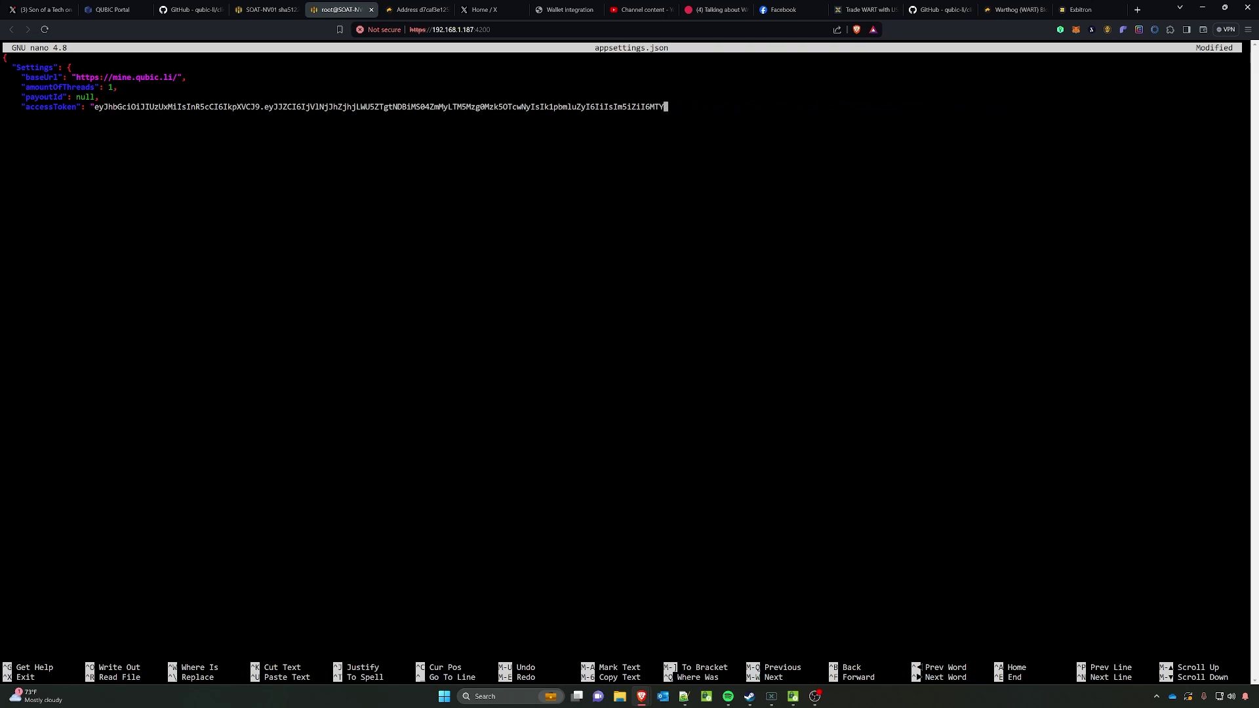
key(BackSpace)
key(BackSpace)
key(BackSpace)
key(BackSpace)
key(BackSpace)
key(BackSpace)
key(BackSpace)
key(BackSpace)
key(BackSpace)
key(BackSpace)
key(BackSpace)
key(BackSpace)
key(BackSpace)
key(BackSpace)
key(BackSpace)
key(BackSpace)
key(BackSpace)
key(BackSpace)
key(BackSpace)
key(BackSpace)
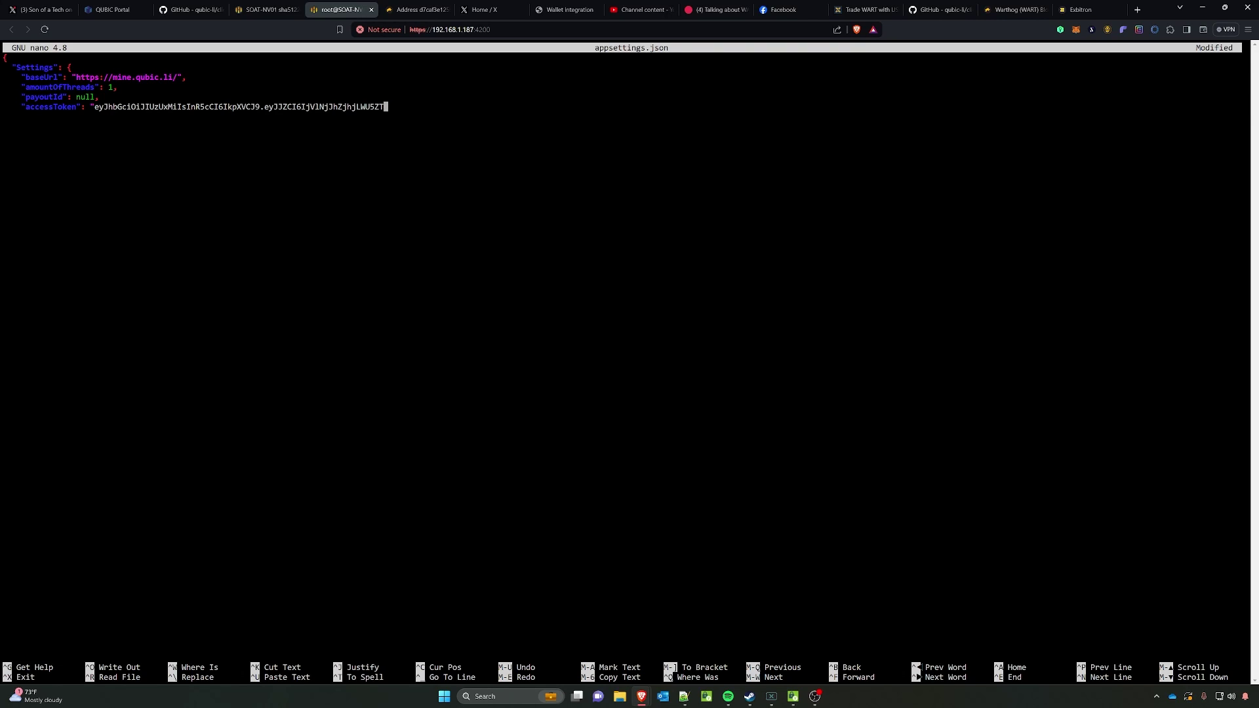
key(BackSpace)
key(BackSpace)
key(BackSpace)
key(BackSpace)
key(BackSpace)
key(BackSpace)
key(BackSpace)
key(BackSpace)
key(BackSpace)
key(BackSpace)
key(BackSpace)
key(BackSpace)
key(BackSpace)
key(BackSpace)
key(BackSpace)
key(BackSpace)
key(BackSpace)
key(BackSpace)
key(BackSpace)
key(BackSpace)
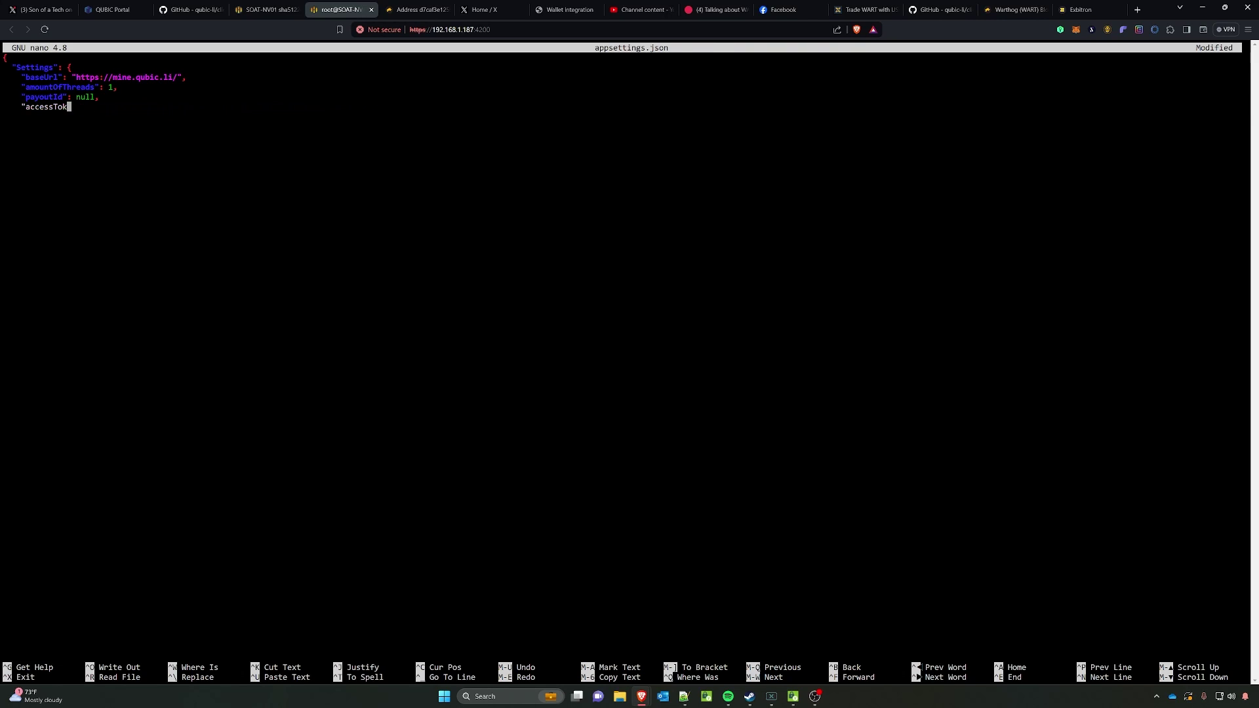
key(BackSpace)
key(BackSpace)
key(BackSpace)
key(BackSpace)
key(BackSpace)
key(BackSpace)
key(BackSpace)
key(BackSpace)
key(BackSpace)
key(BackSpace)
key(BackSpace)
key(BackSpace)
key(BackSpace)
key(BackSpace)
key(BackSpace)
key(BackSpace)
key(BackSpace)
key(BackSpace)
key(BackSpace)
key(BackSpace)
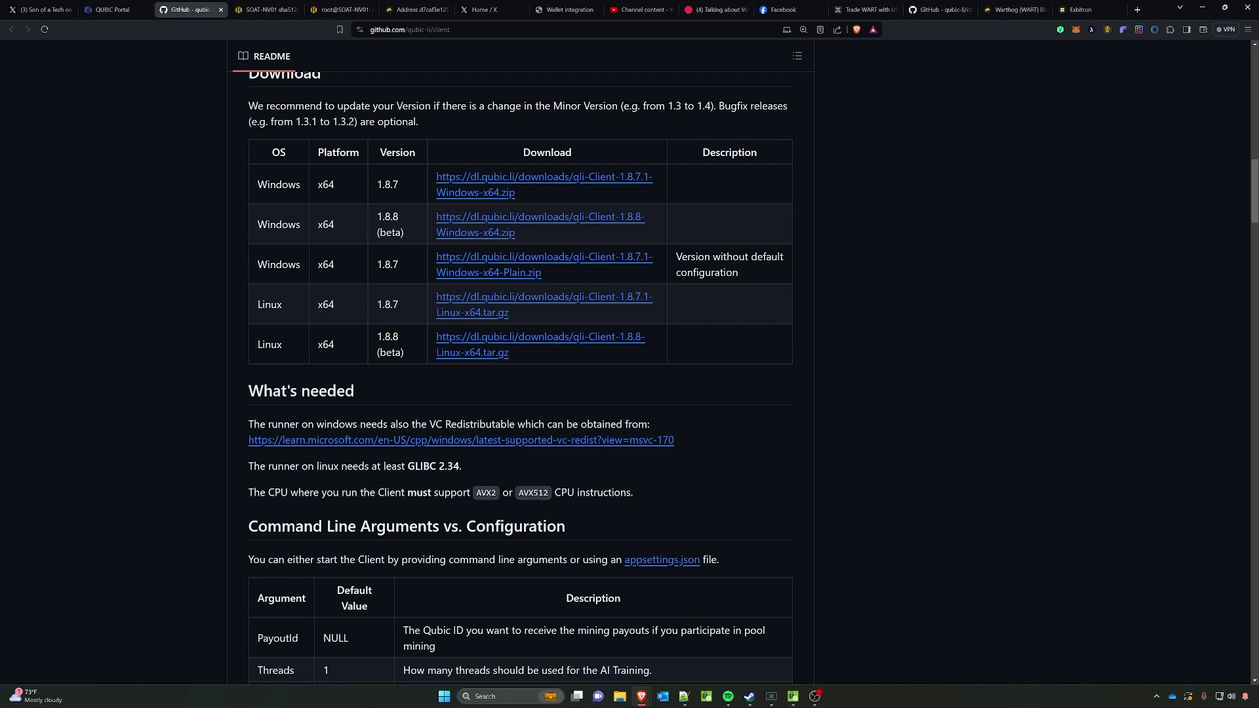
- Copy the "sample settings for GPU" appsettings block from the qli-Client README
scroll(394, 321, down, 15)
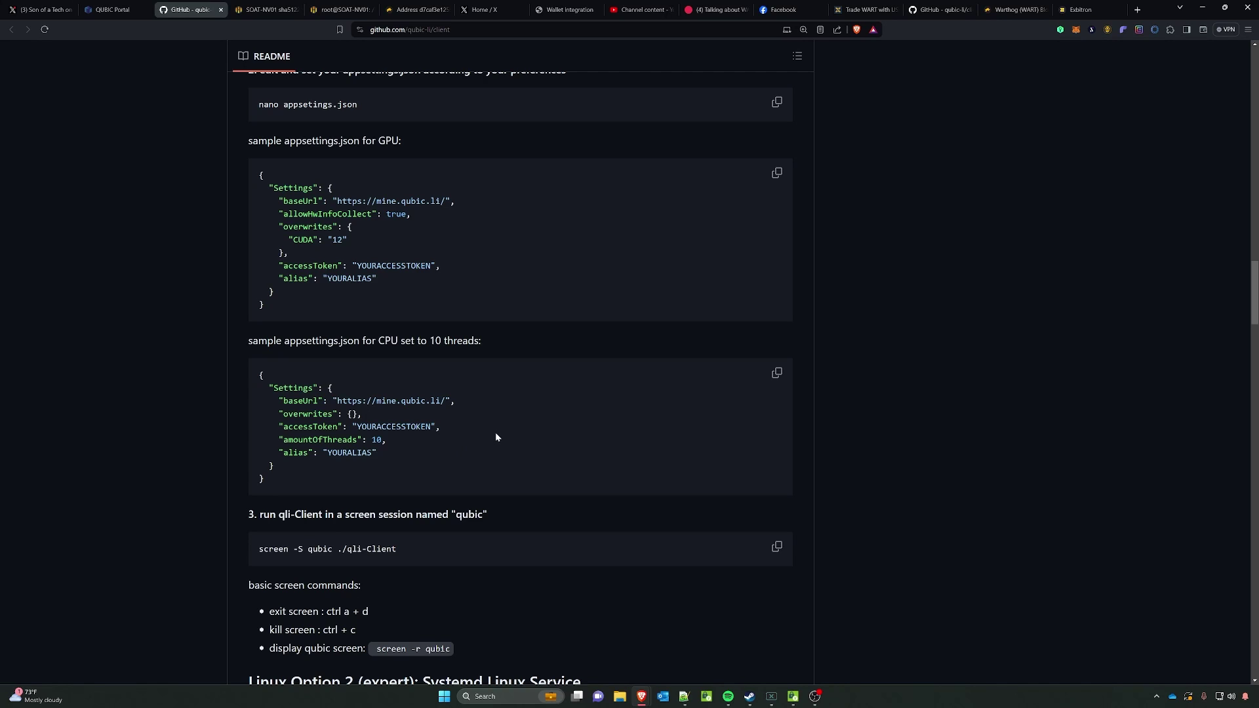
scroll(496, 432, up, 2)
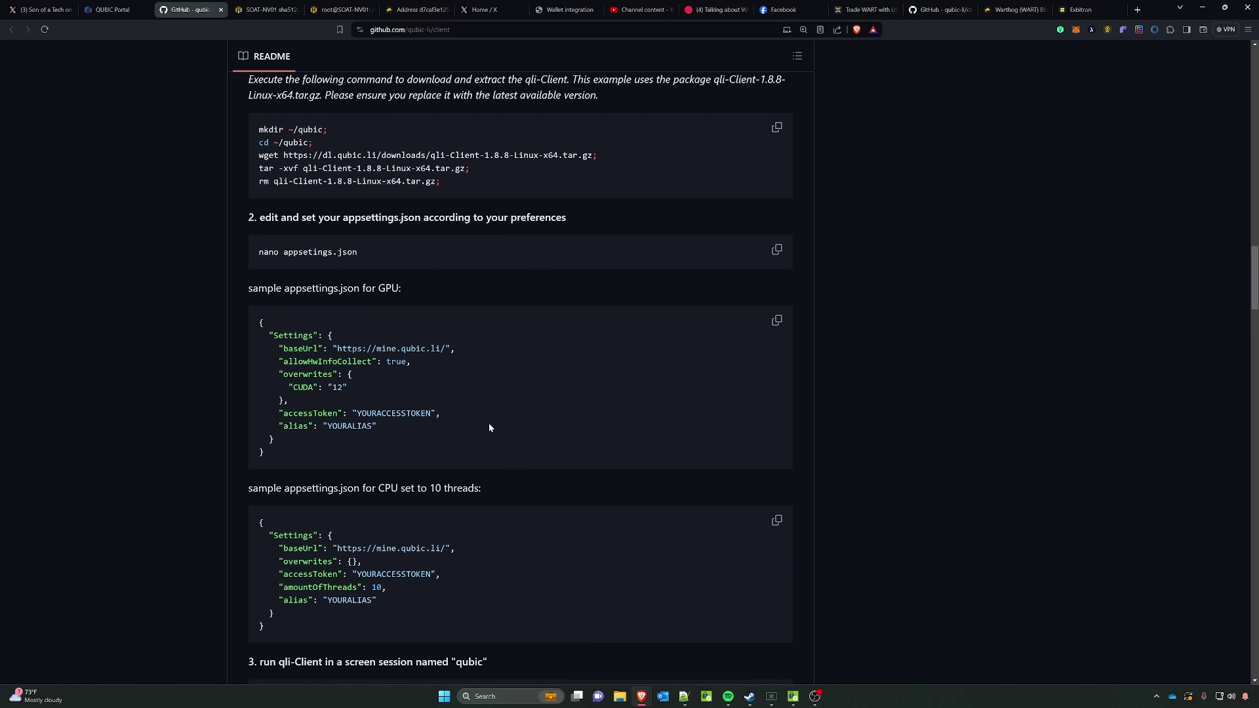
drag(248, 288, 413, 287)
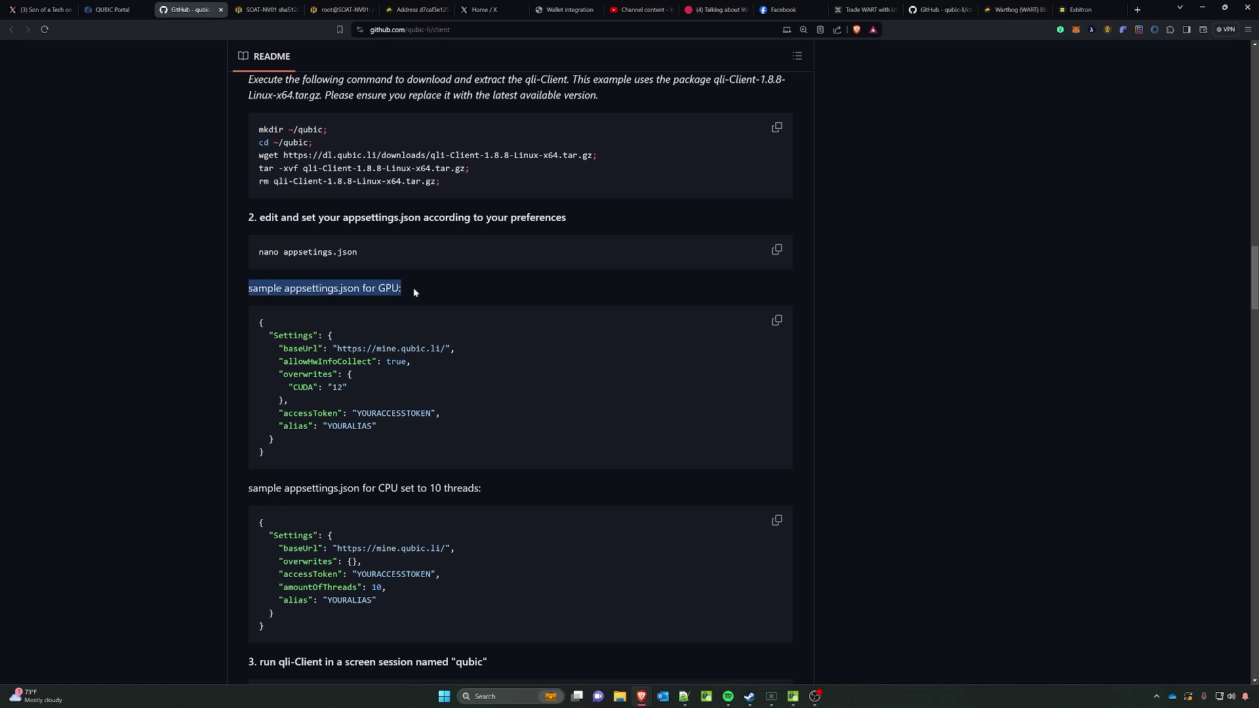
click(494, 372)
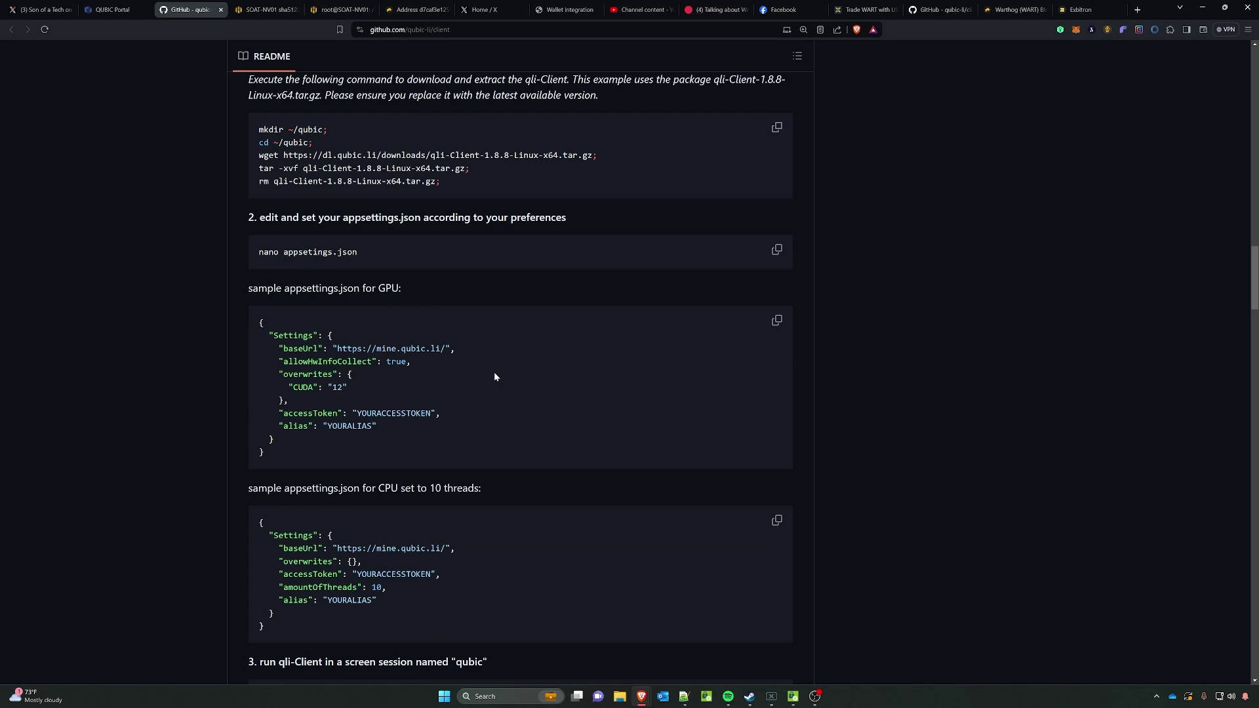
click(777, 320)
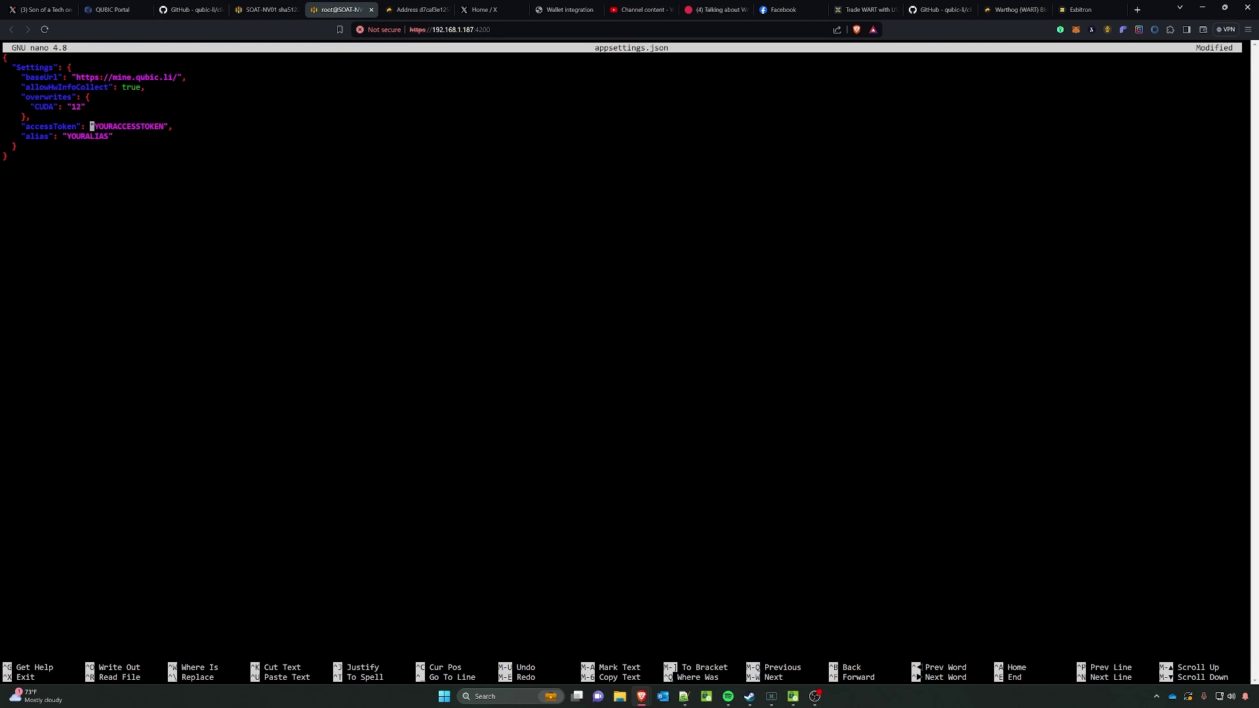
key(Right)
key(Right)
key(Right)
key(Right)
key(Right)
key(Right)
key(Right)
key(Right)
key(Right)
key(Right)
key(Right)
key(Right)
key(Right)
key(Right)
key(Right)
key(Right)
- Replace the YOURACCESSTOKEN placeholder with the access token copied from Qubic Portal
key(BackSpace)
key(BackSpace)
key(BackSpace)
key(BackSpace)
key(BackSpace)
key(BackSpace)
key(BackSpace)
key(BackSpace)
key(BackSpace)
key(BackSpace)
key(BackSpace)
key(BackSpace)
key(BackSpace)
key(BackSpace)
key(BackSpace)
click(111, 9)
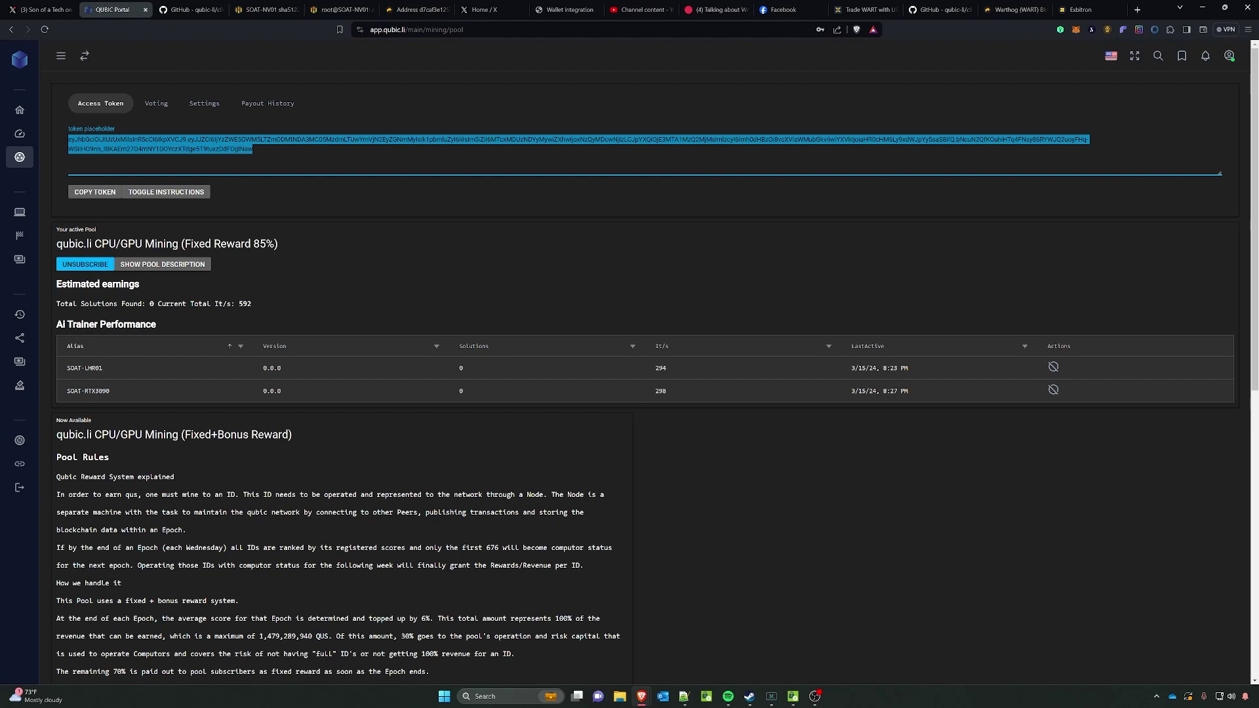
right_click(195, 140)
click(223, 149)
click(338, 10)
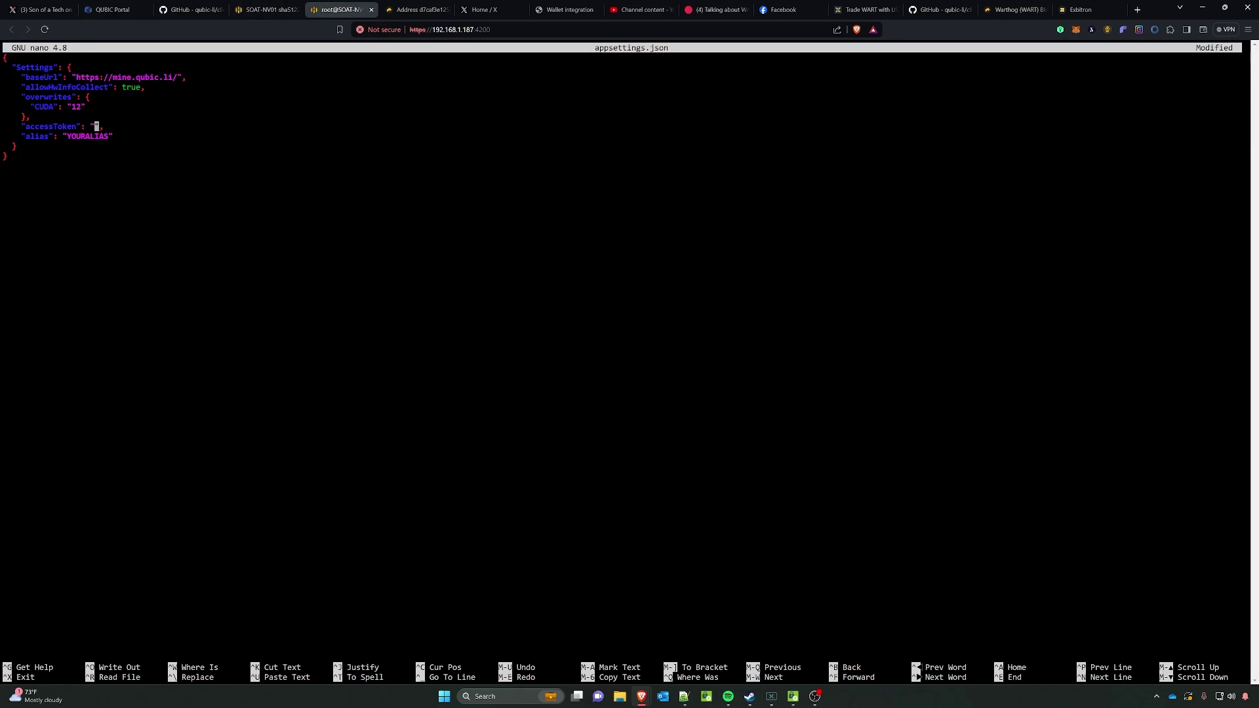
right_click(98, 127)
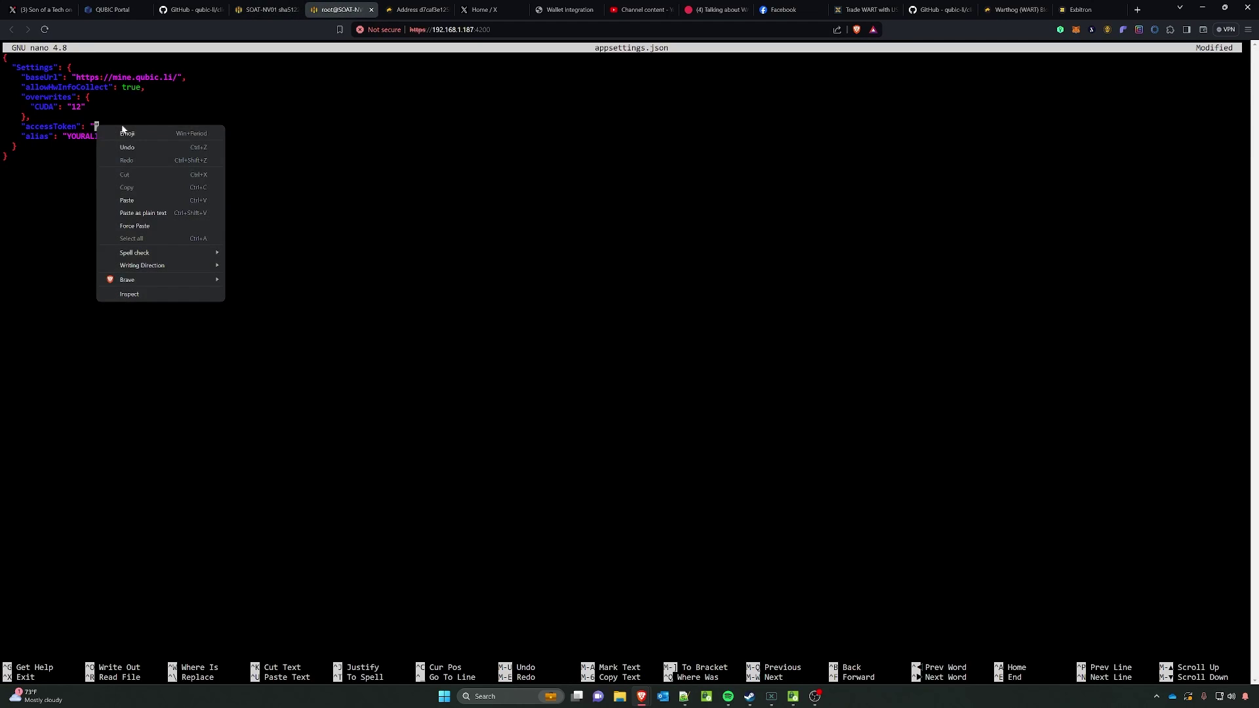
click(131, 199)
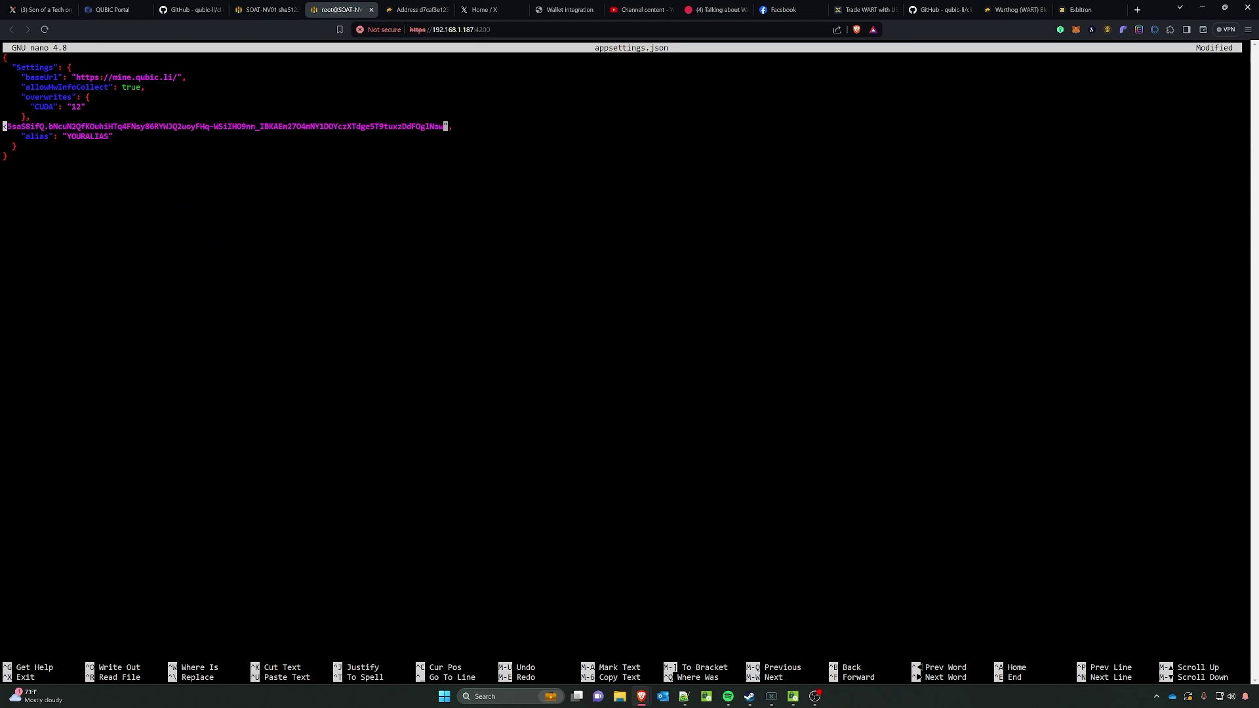
- Change the alias from YOURALIAS to SOAT-NV01 and save the file
key(Down)
key(Left)
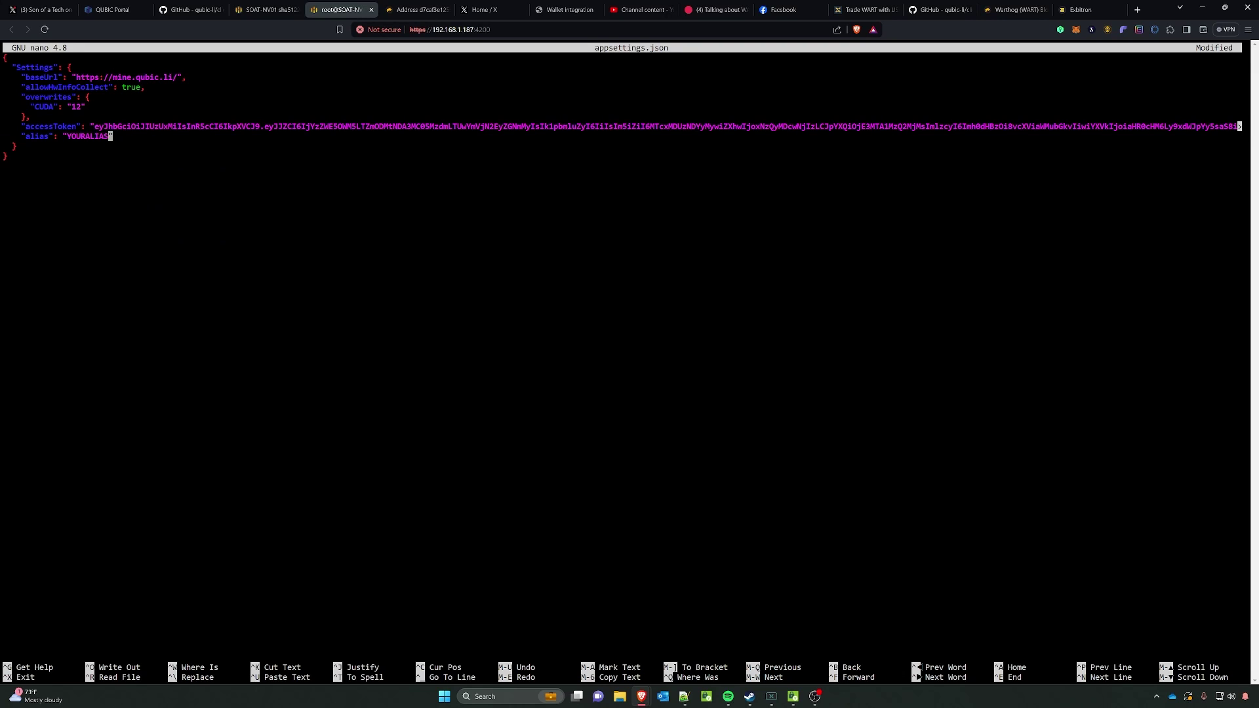
key(BackSpace)
key(BackSpace)
key(BackSpace)
key(BackSpace)
key(BackSpace)
key(BackSpace)
key(BackSpace)
key(BackSpace)
key(BackSpace)
text(SOAT-NV01)
key(ctrl+x)
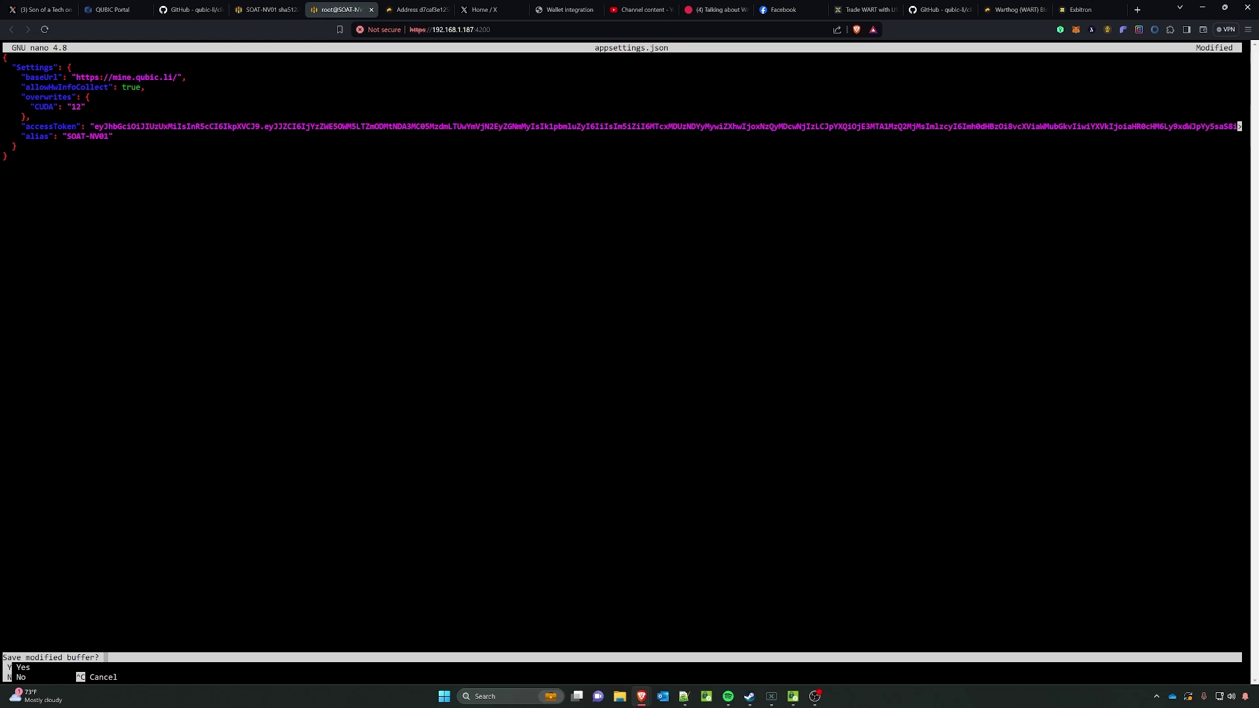
key(y)
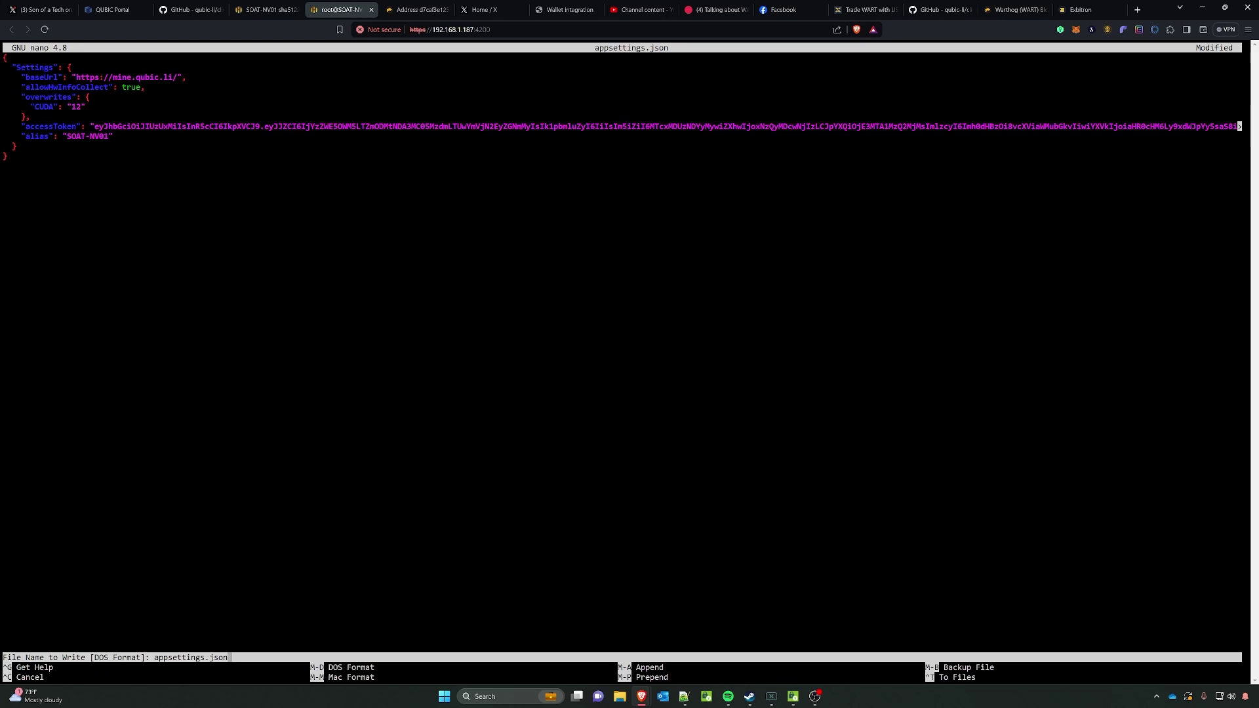
key(Return)
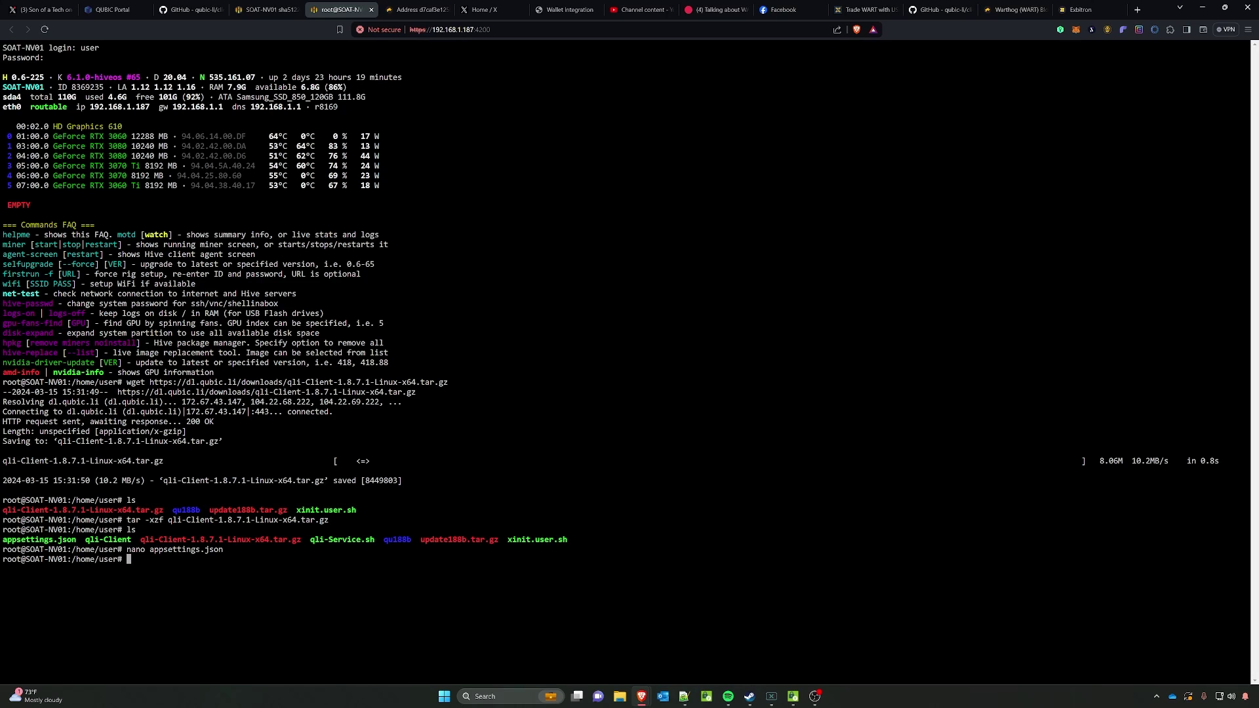
- Run screen -S qubic, then launch ./qli-Client inside the new session
text(screen -S qubic)
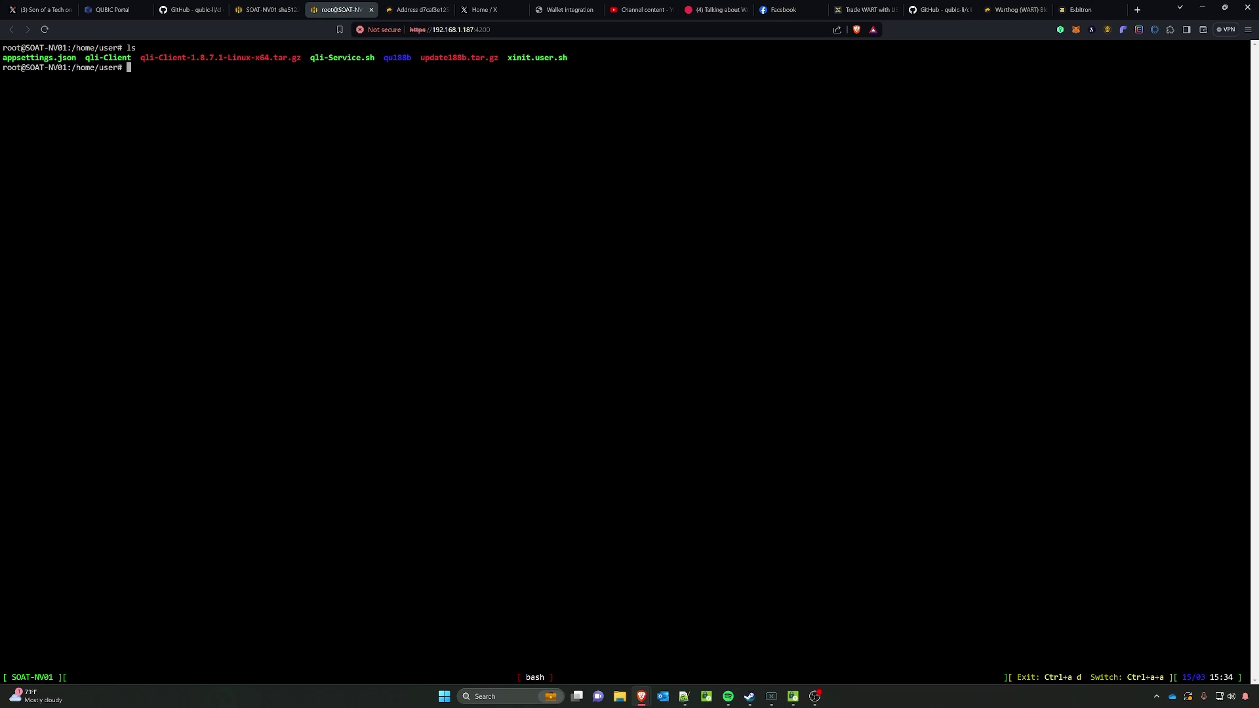
text(./)
double_click(109, 58)
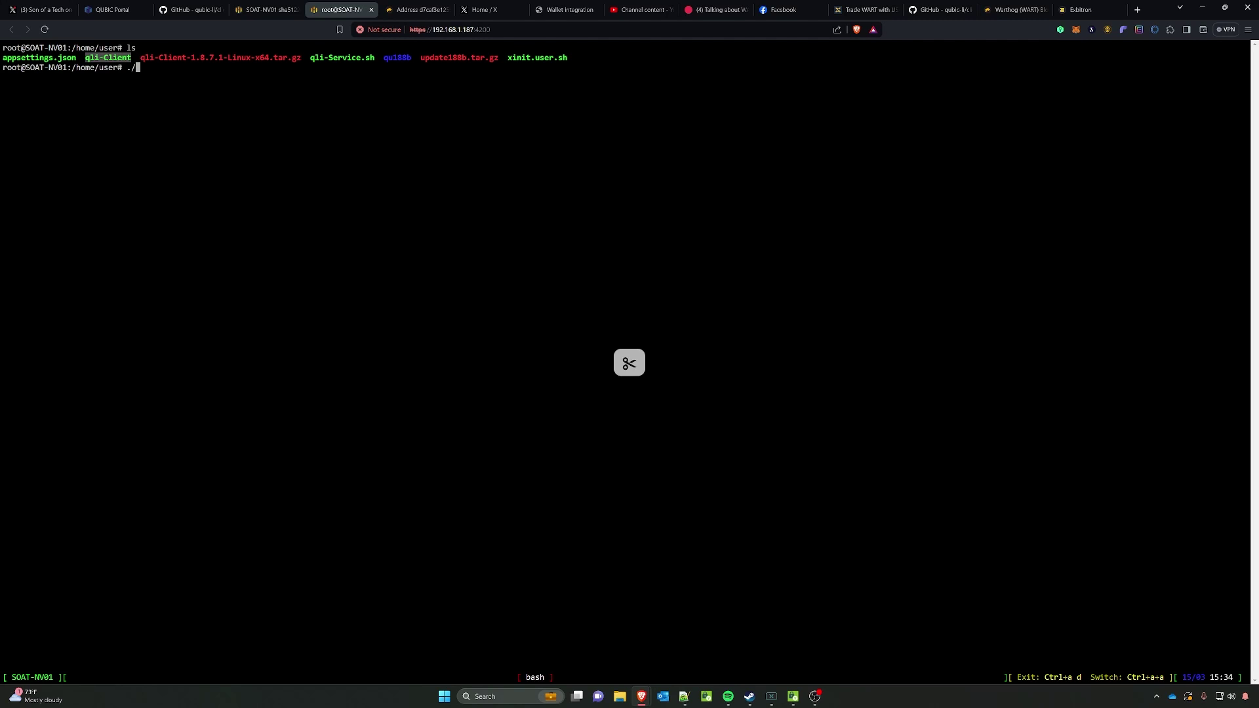
right_click(111, 59)
click(182, 92)
right_click(152, 69)
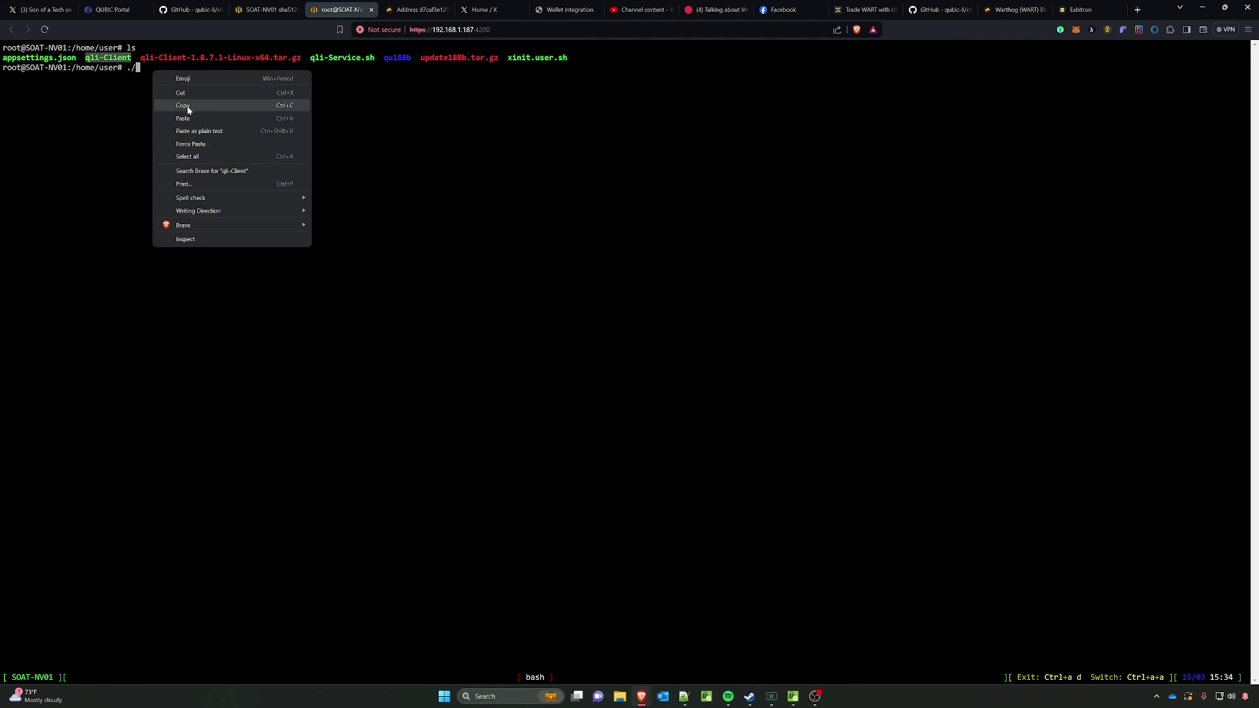
click(182, 119)
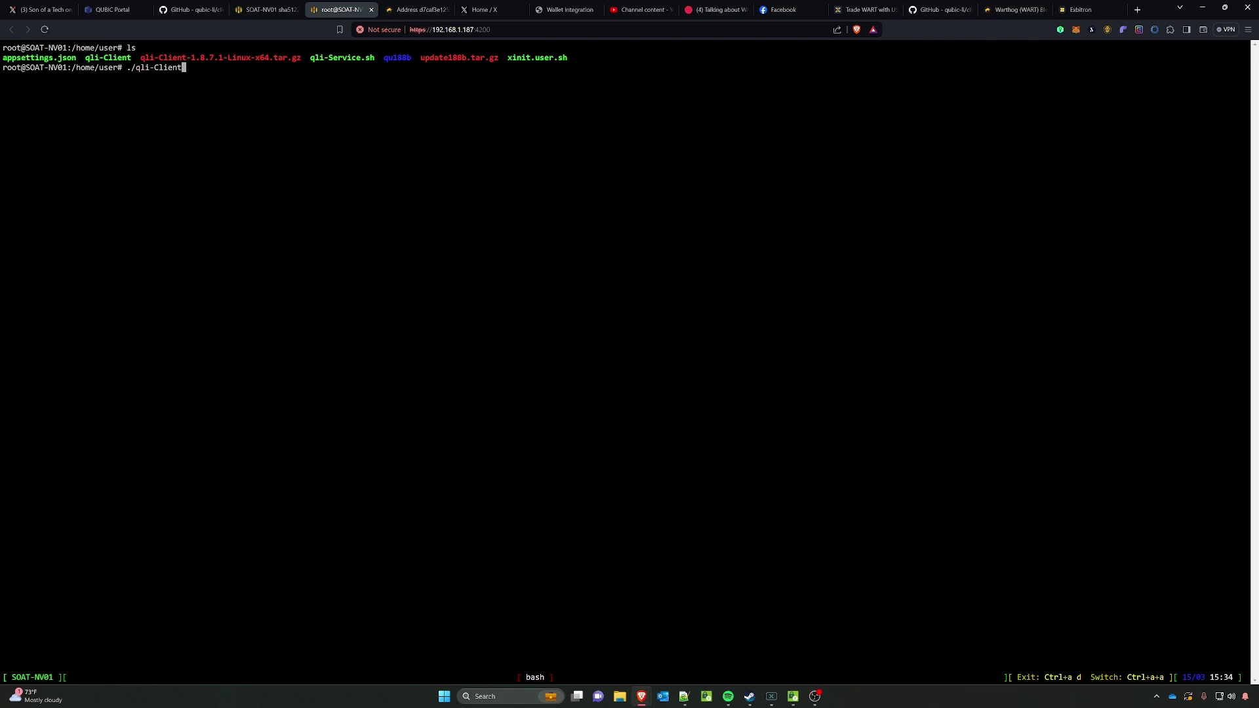
key(Return)
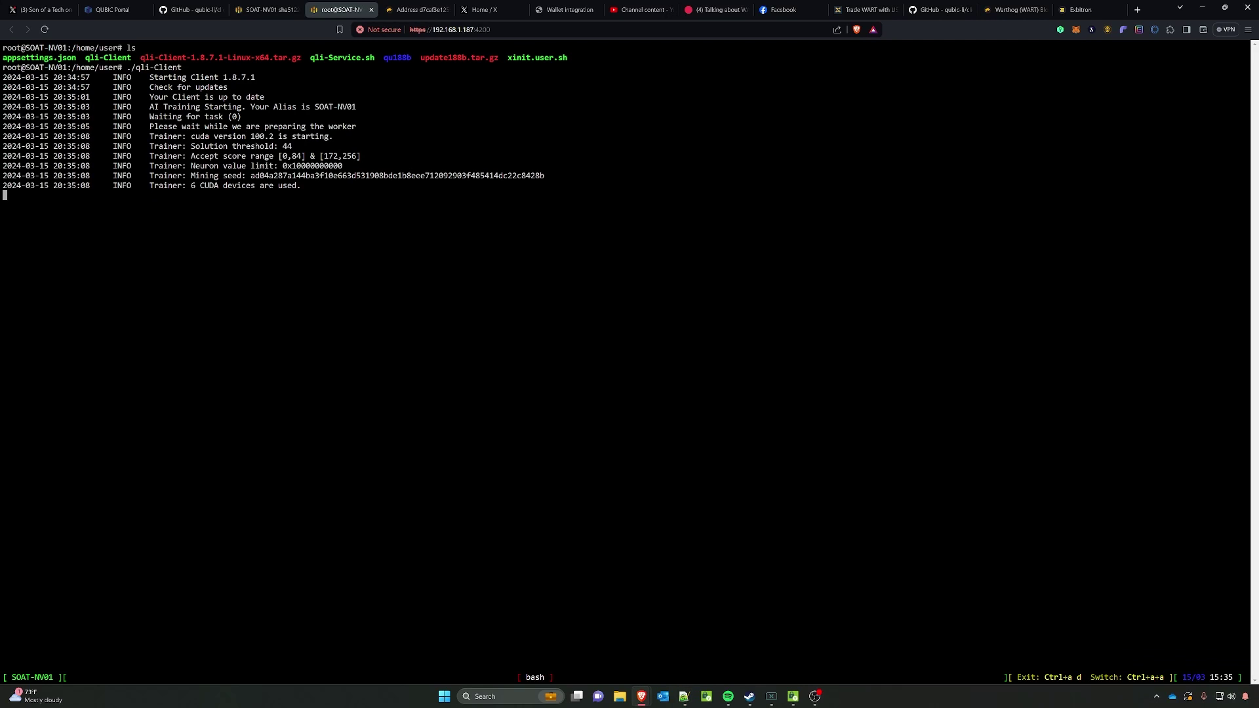
- Stop qli-Client after it starts with alias SOAT-NV01 on six CUDA devices
key(ctrl+c)
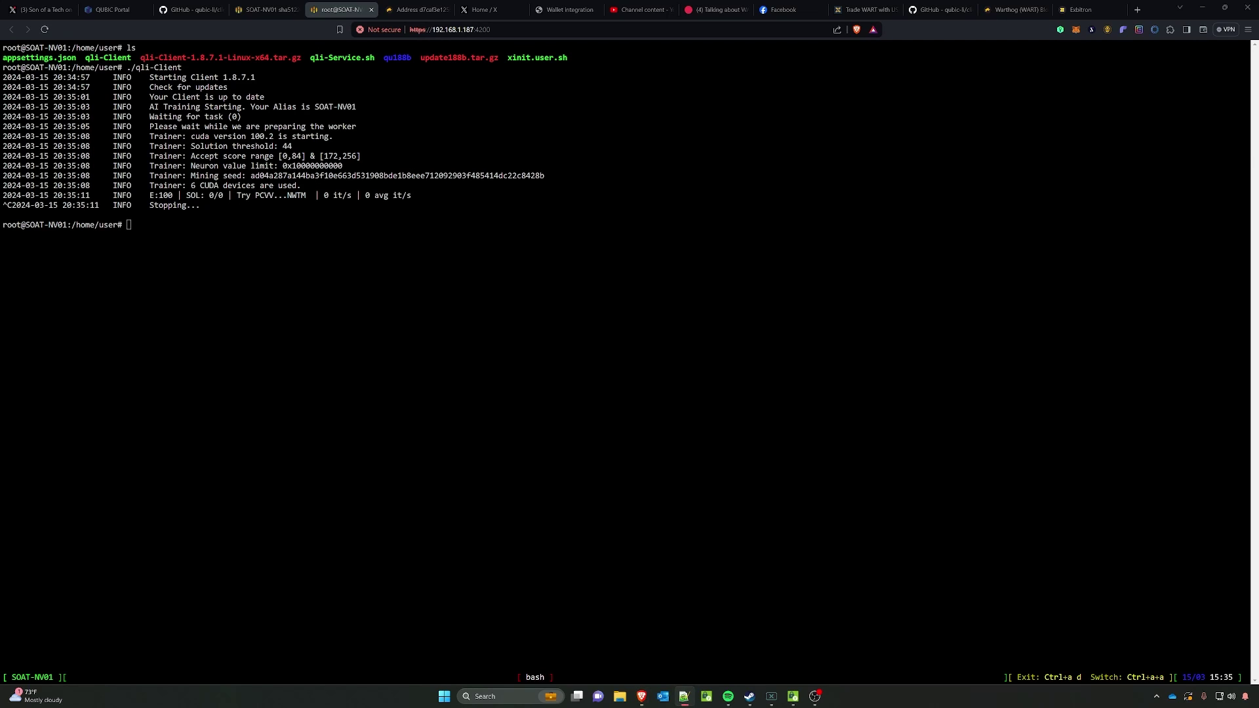
- Run 'nvtool --setcoreoffset 250 --setclocks 1500 --setmem 5001' to overclock all six GPUs
key(alt+Tab)
right_click(235, 229)
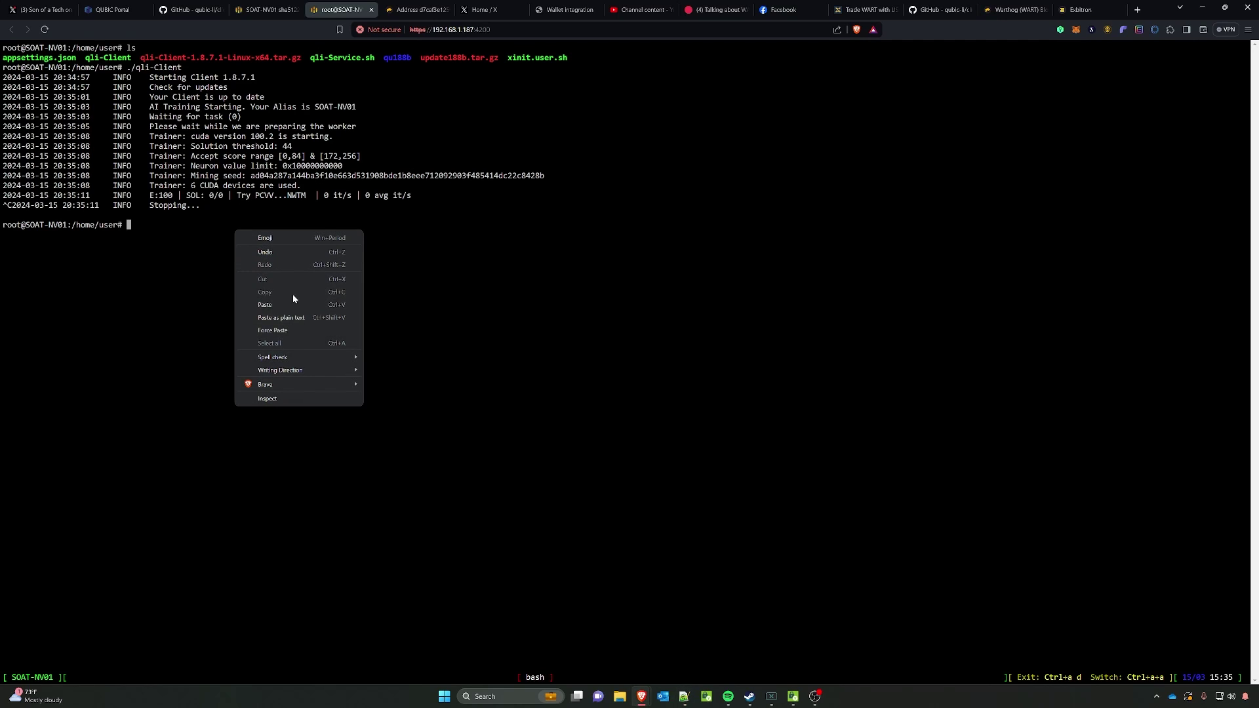
click(293, 303)
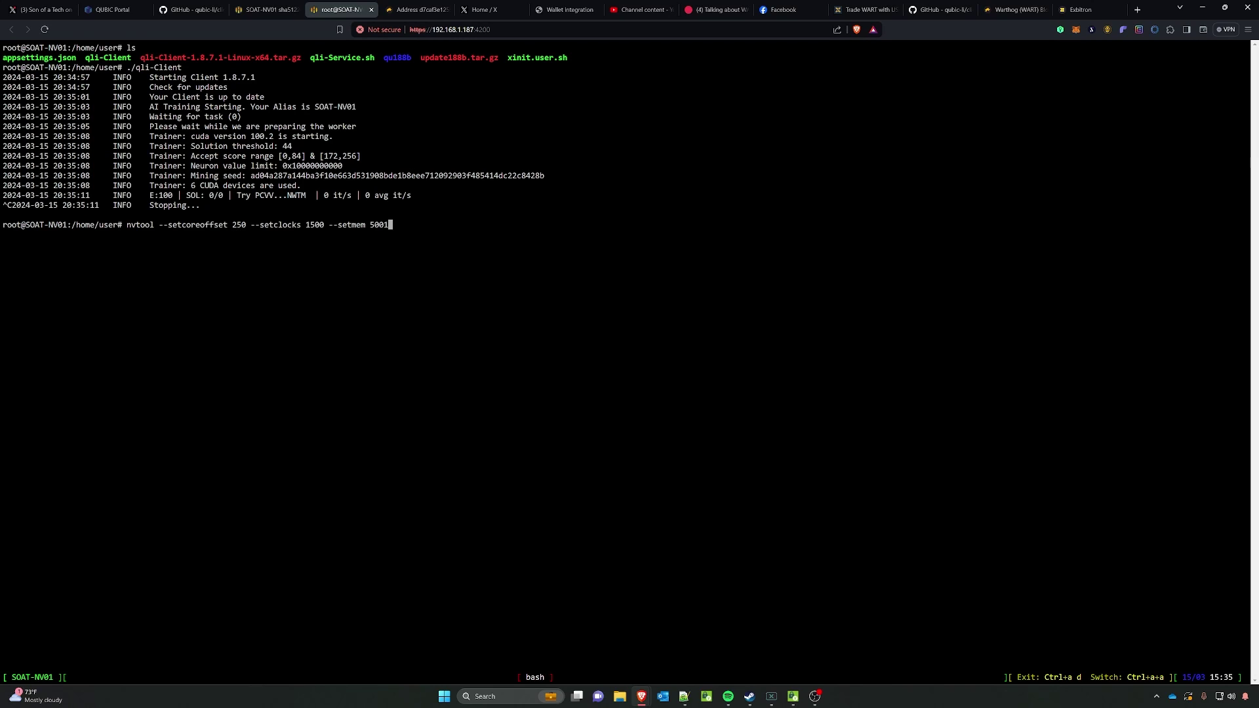
drag(306, 225, 384, 225)
click(383, 225)
text(,)
key(BackSpace)
key(Return)
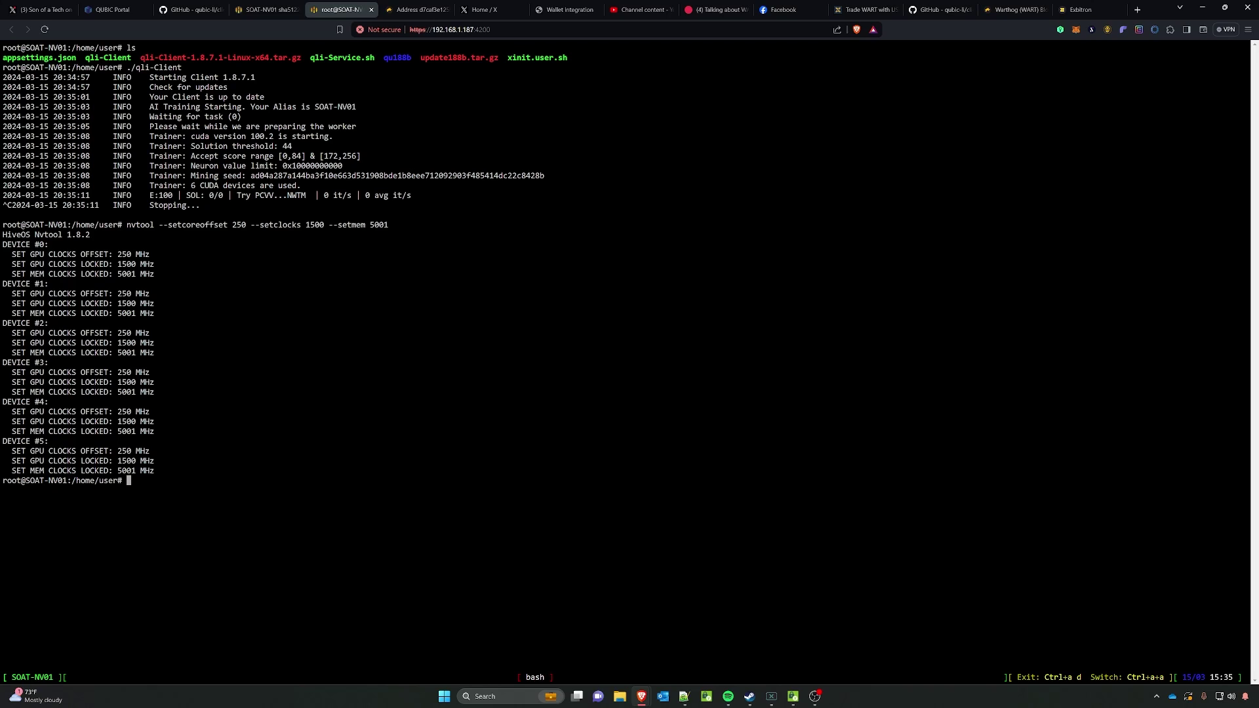
- Relaunch ./qli-Client on the overclocked GPUs and bring up the Qubic Portal pool mining page
key(Up)
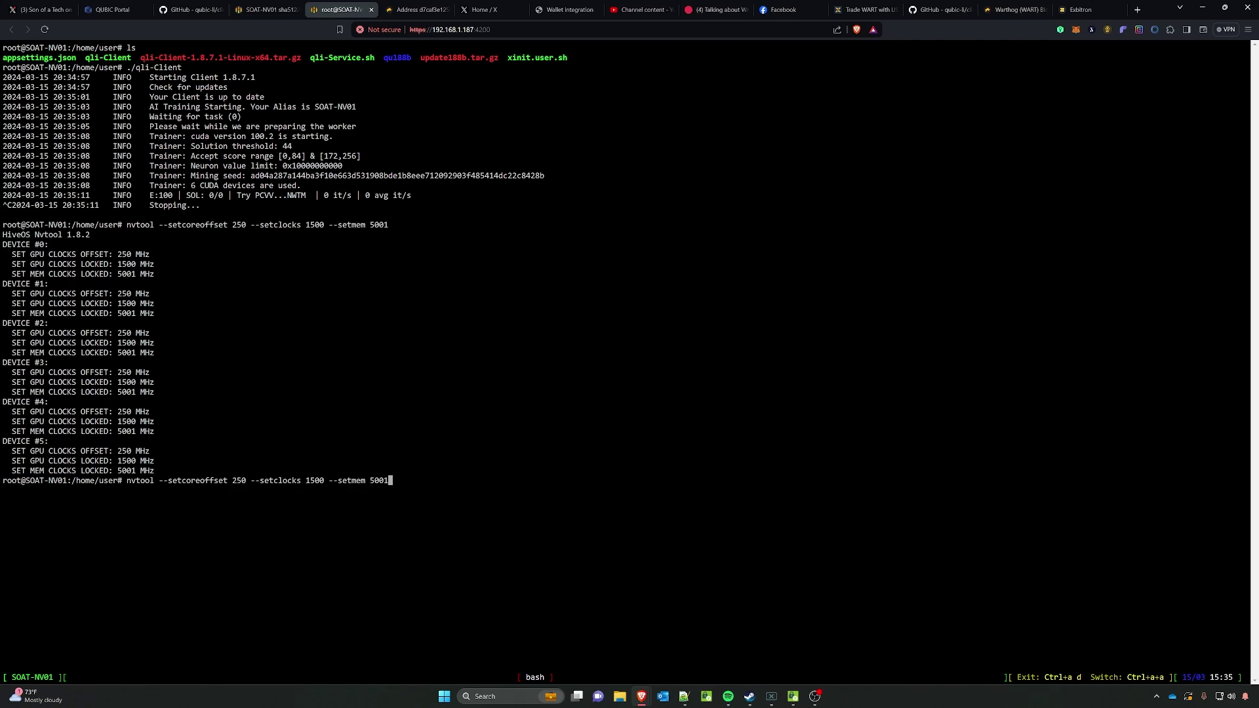
key(Up)
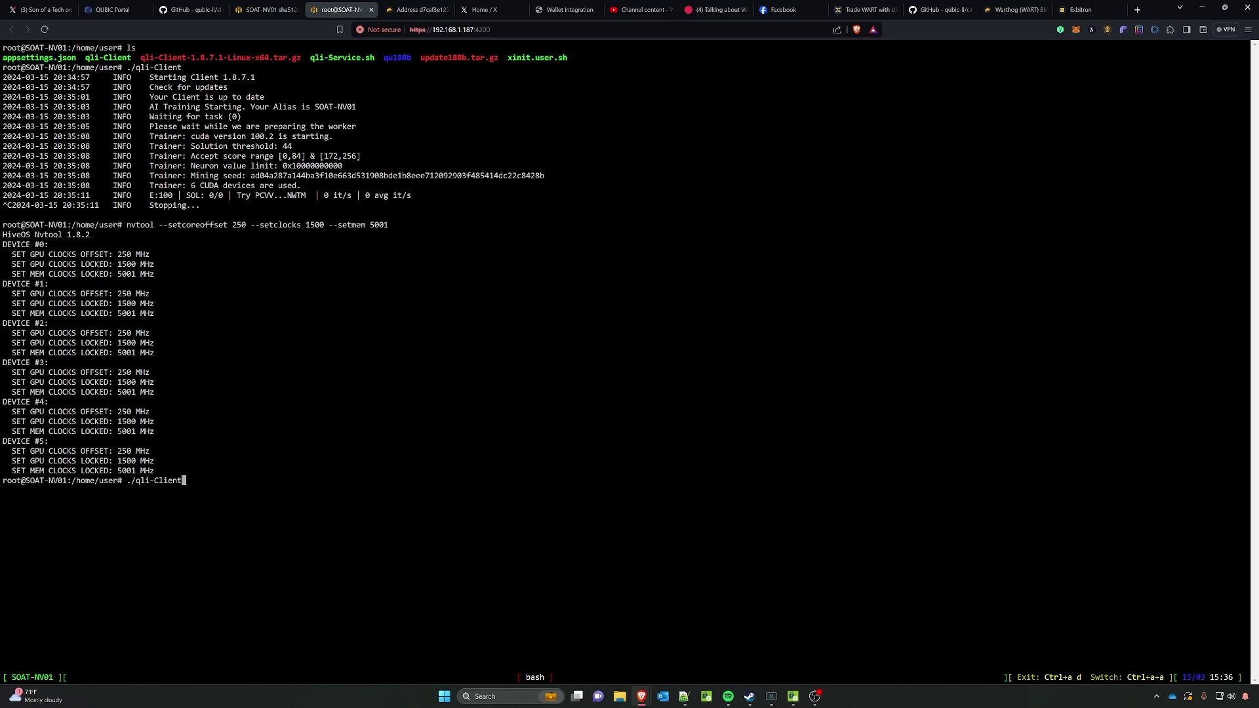
key(Return)
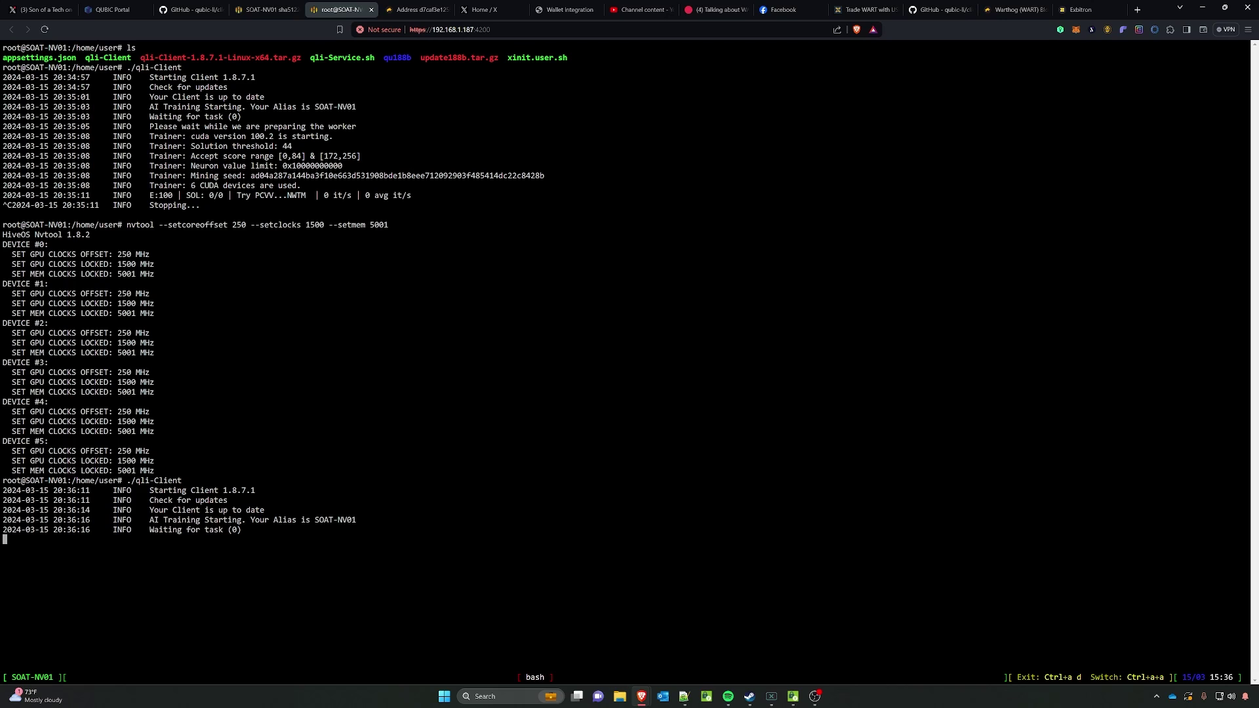
click(140, 15)
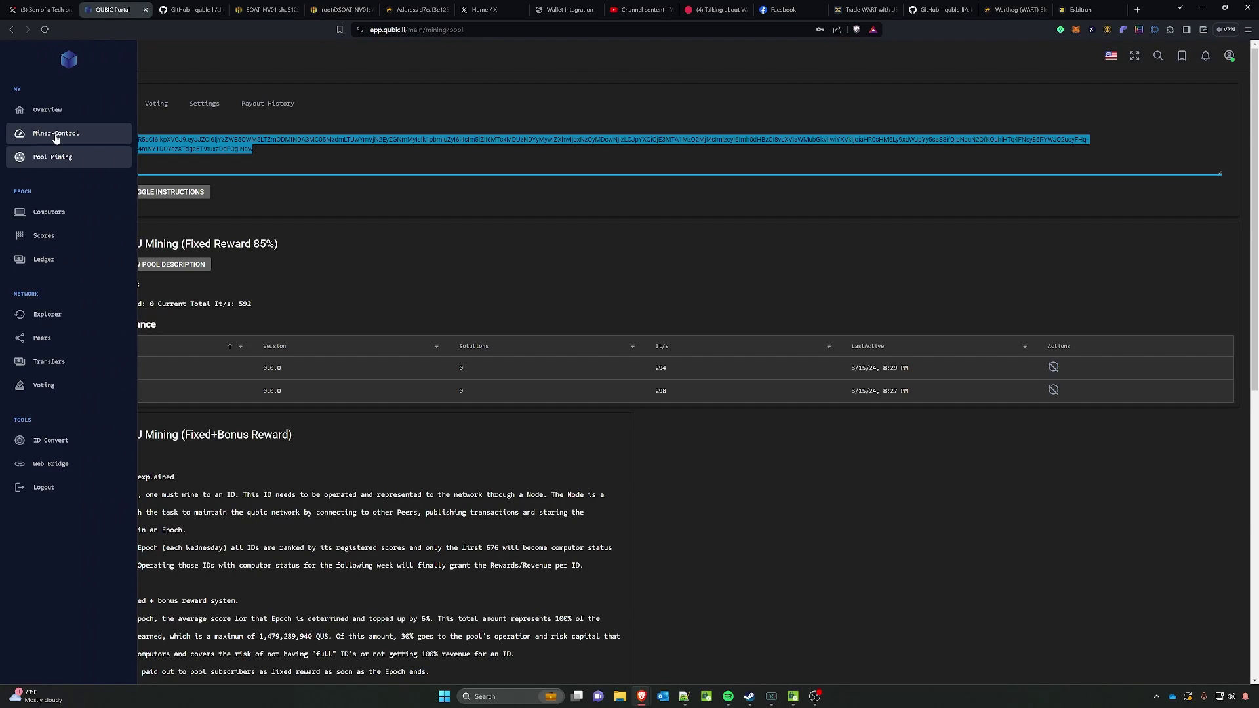
- Review the two active miners in Miner Control, then return to the root@SOAT-NV01 terminal
click(59, 134)
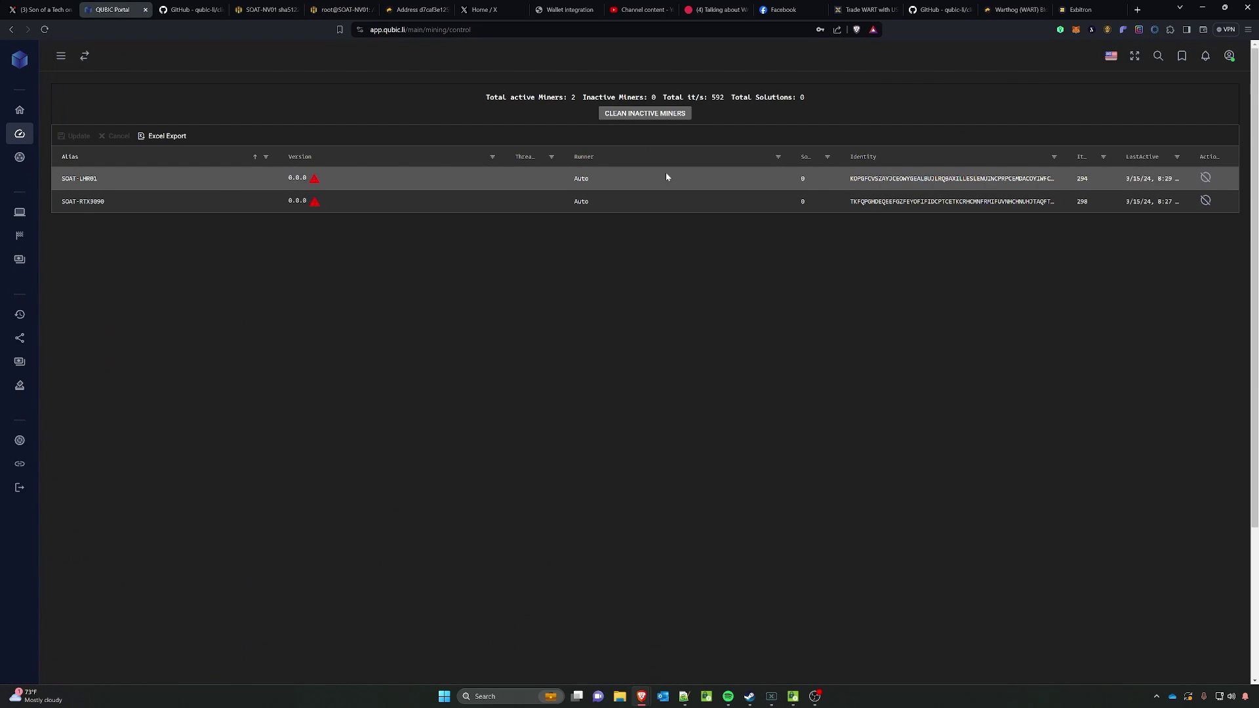
double_click(802, 180)
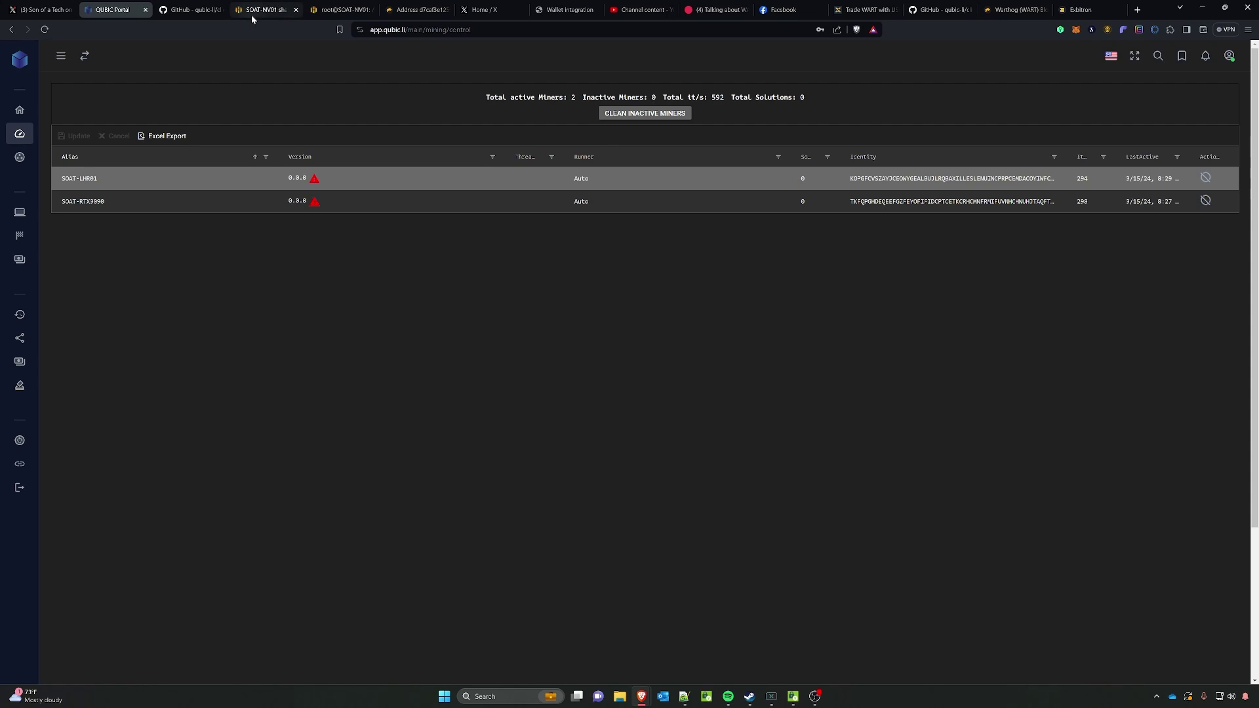
click(338, 10)
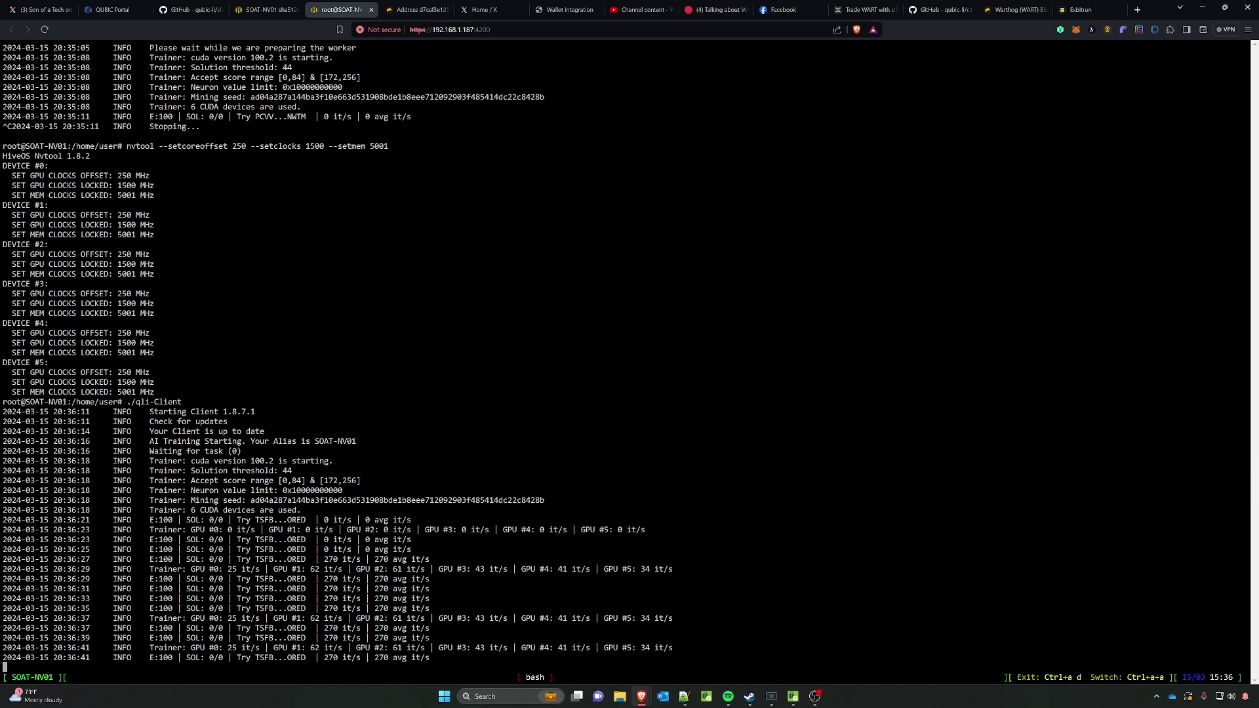
- Detach the qubic screen session with Ctrl+A, D, leaving qli-Client mining at 270 it/s
key(ctrl+a)
key(d)
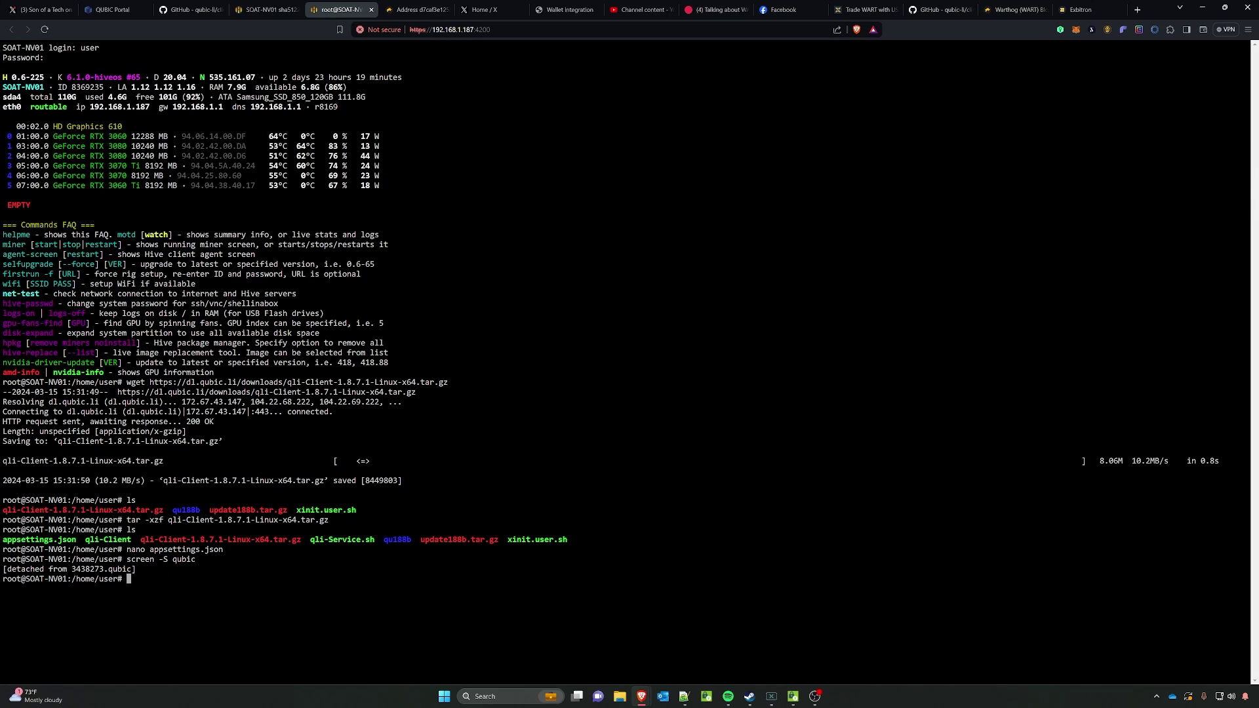
- List the detached screen sessions with 'screen -list'
text(screen --list)
key(Return)
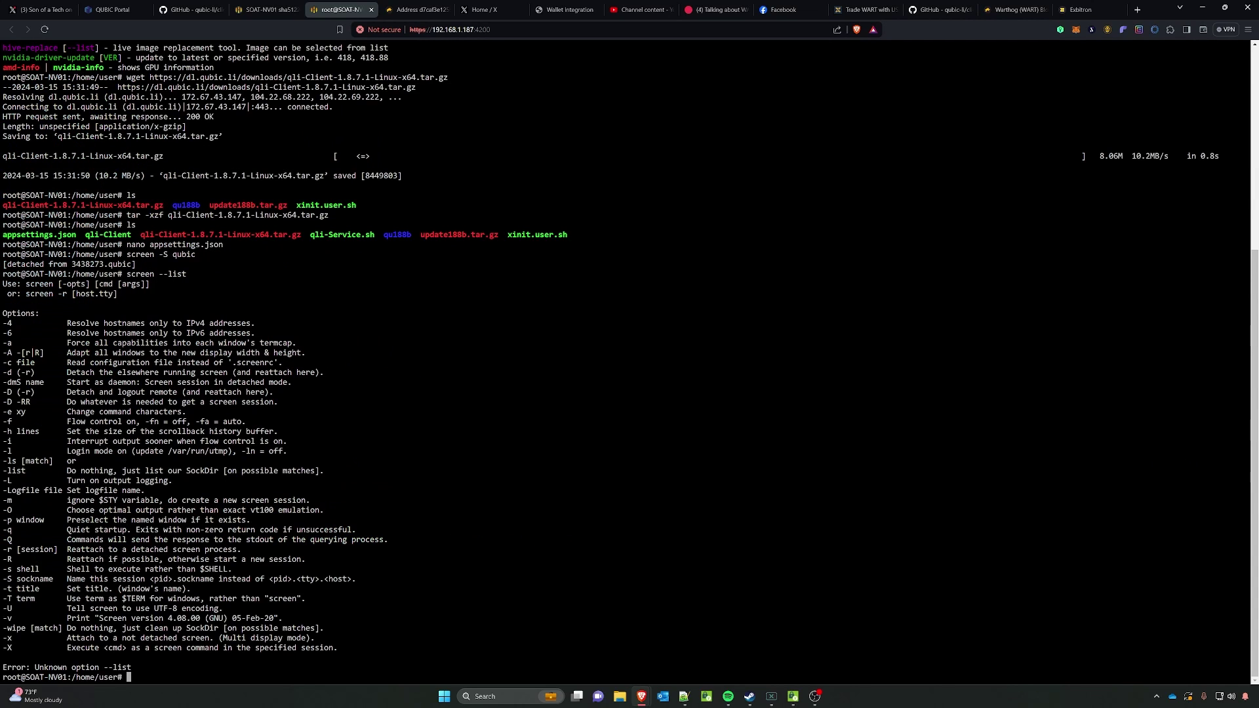
key(Up)
key(Left)
key(Left)
key(Left)
key(Left)
key(BackSpace)
key(Return)
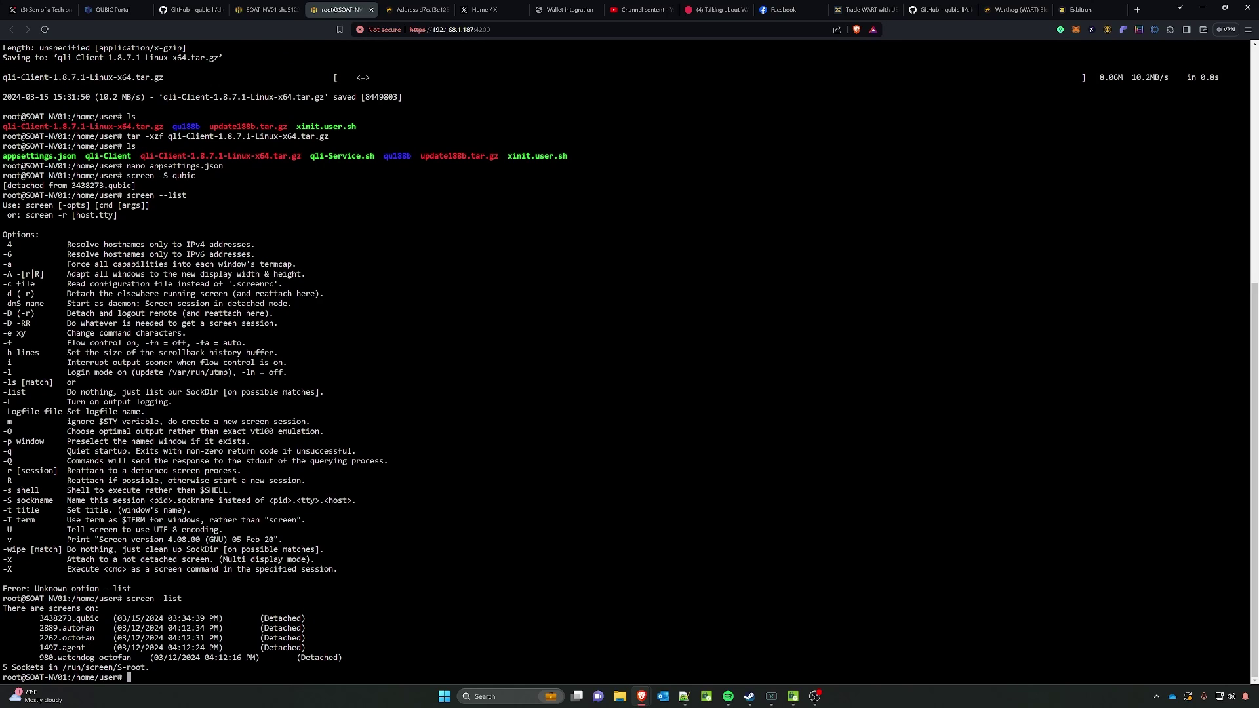
- Reattach the qubic session with 'screen -r qubic' to confirm mining, then detach it again
text(screen =)
key(BackSpace)
text(-r qu)
key(Tab)
key(BackSpace)
key(BackSpace)
key(BackSpace)
key(BackSpace)
key(BackSpace)
text(bic)
key(Return)
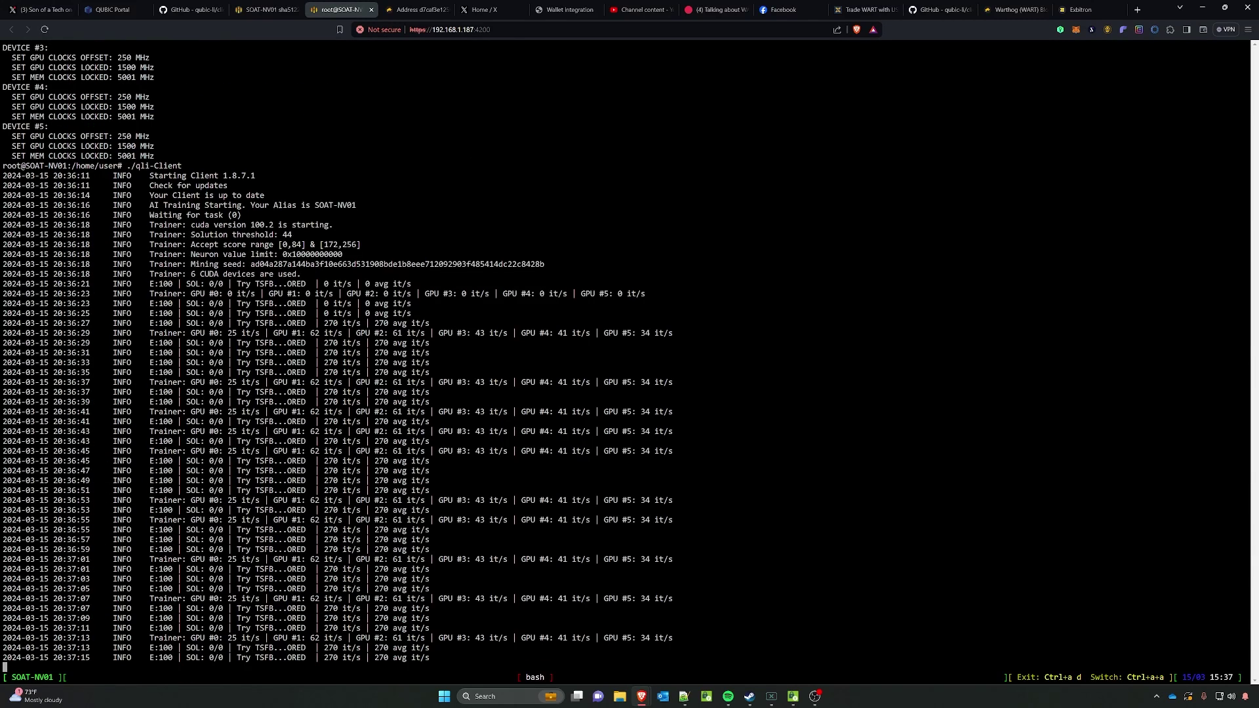
key(ctrl+a)
key(d)
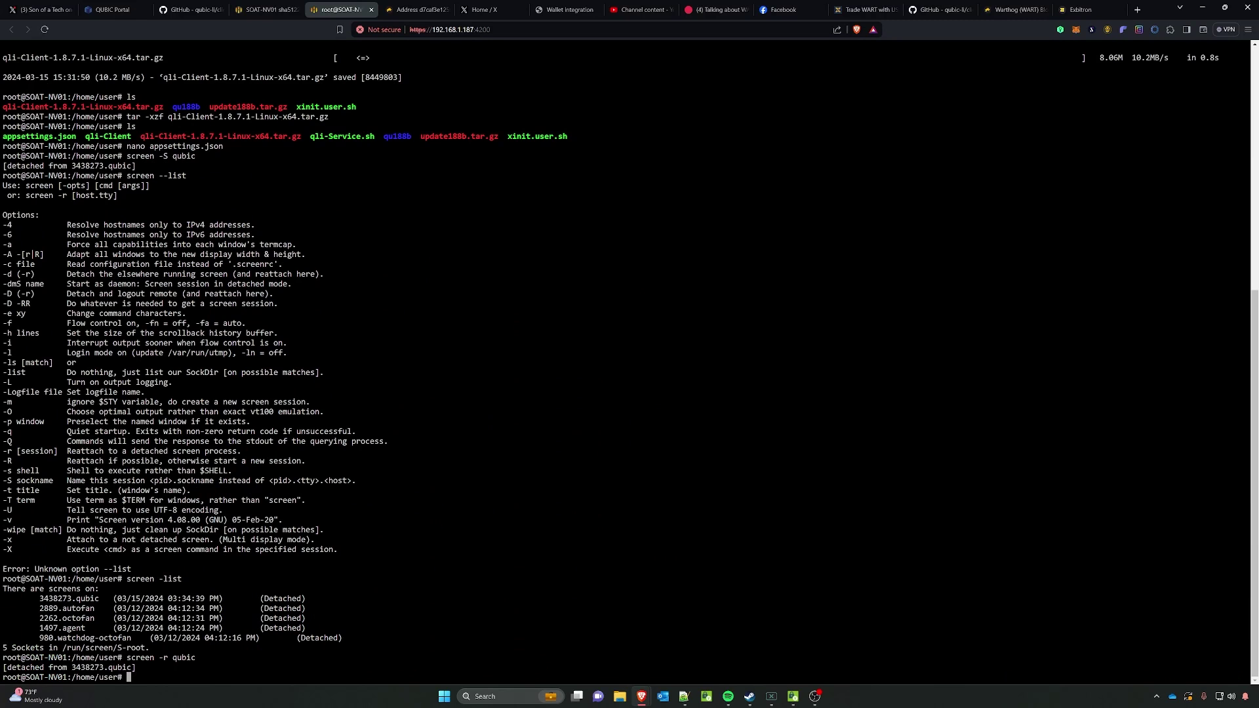